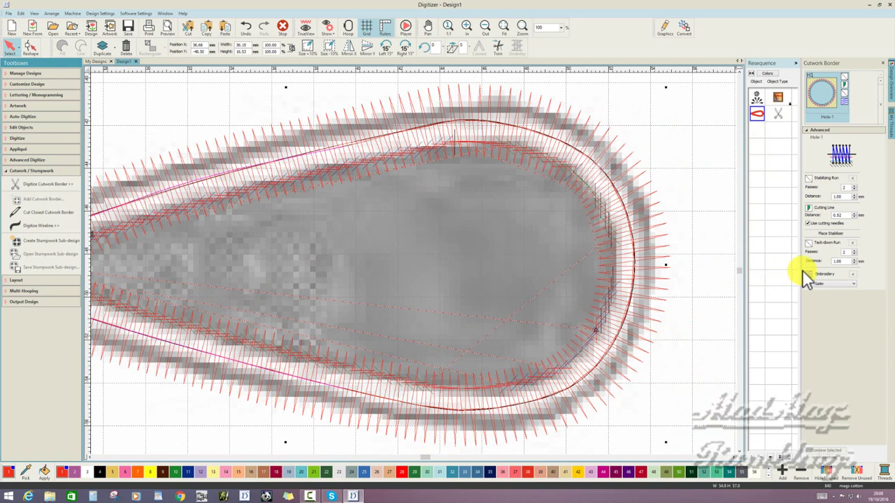
Step: Set the satin embroidery width of the selected cutwork border to 2.5 mm in its object properties
{"action": "left_click", "coordinate": [853, 275]}
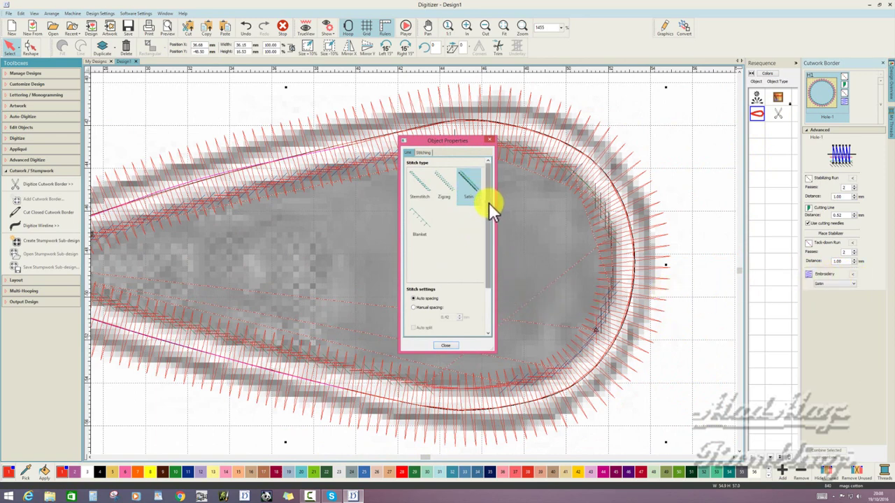
{"action": "left_click_drag", "start_coordinate": [488, 203], "coordinate": [494, 251]}
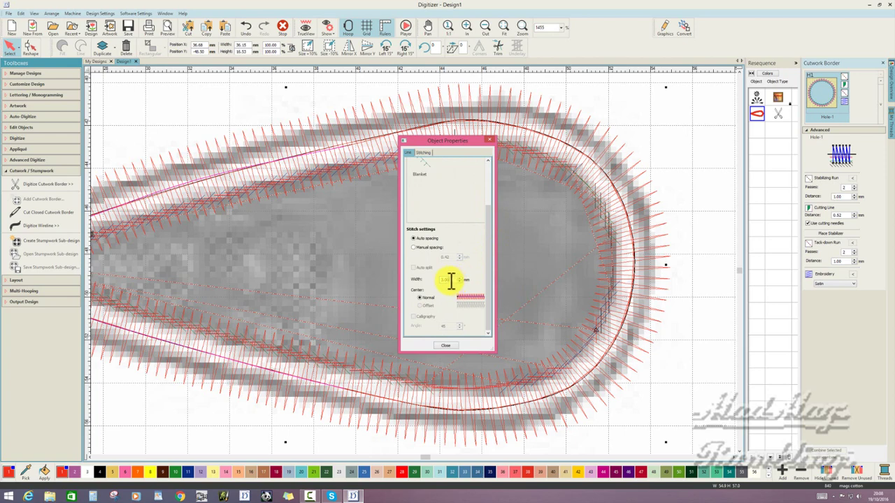
{"action": "left_click_drag", "start_coordinate": [444, 280], "coordinate": [439, 280]}
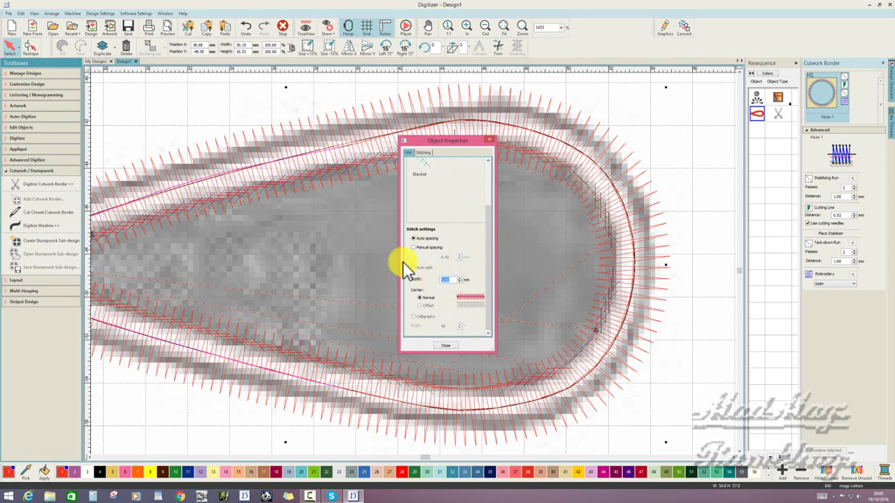
{"action": "type", "text": "2"}
{"action": "type", "text": ".5"}
{"action": "key", "text": "Return"}
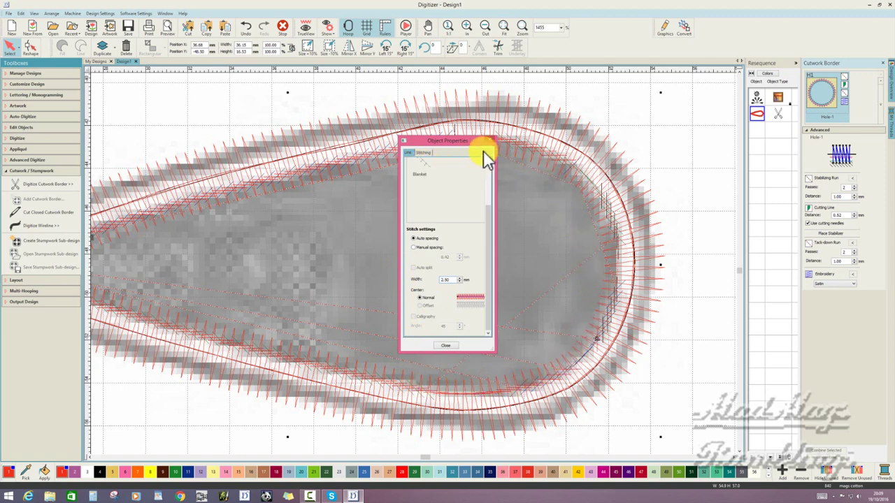
{"action": "left_click", "coordinate": [449, 345]}
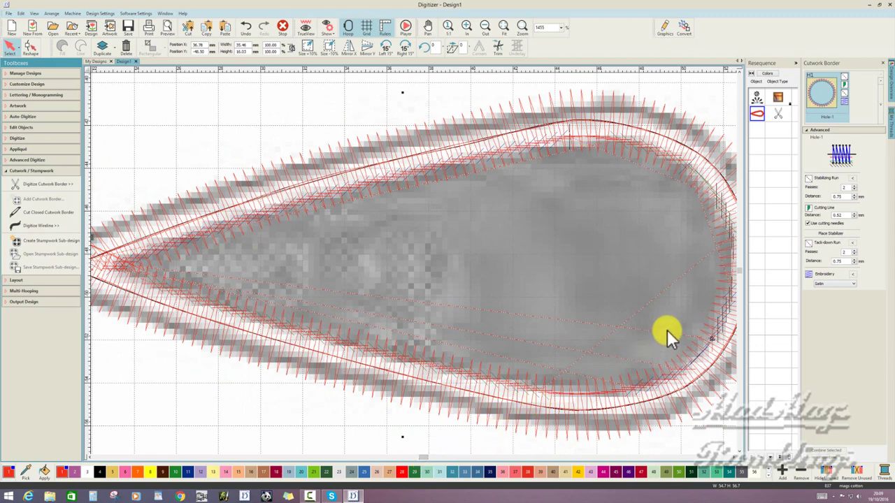
Step: Start a new cutwork border on the diagonal petal above the finished one, tracing its upper edge from the pointed tip to the rounded end
{"action": "scroll", "coordinate": [668, 330], "scroll_direction": "down", "scroll_amount": 1}
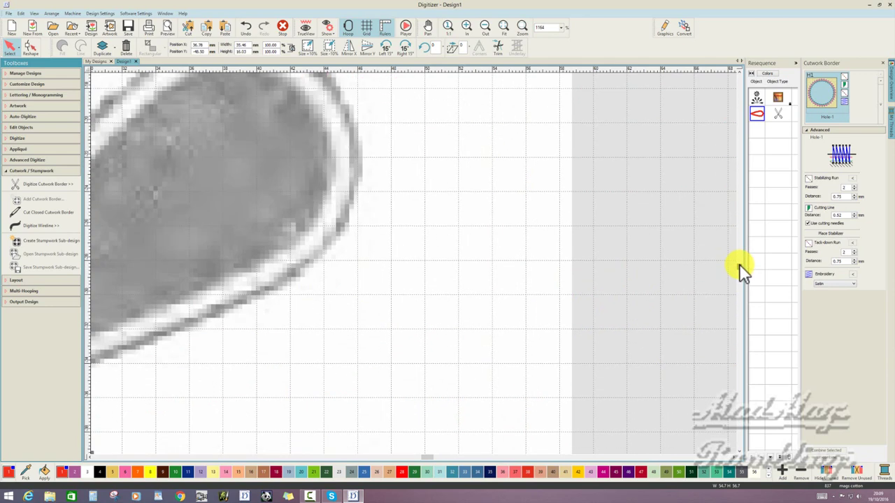
{"action": "left_click_drag", "start_coordinate": [430, 458], "coordinate": [422, 457]}
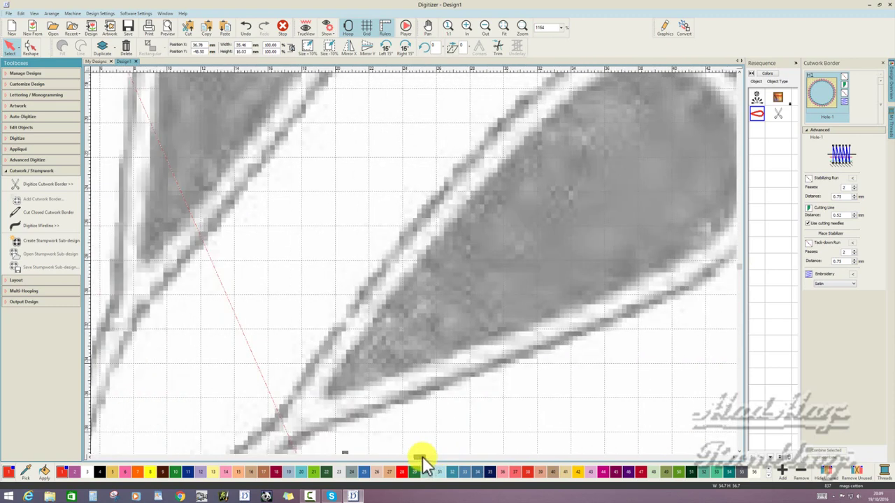
{"action": "scroll", "coordinate": [622, 284], "scroll_direction": "down", "scroll_amount": 1}
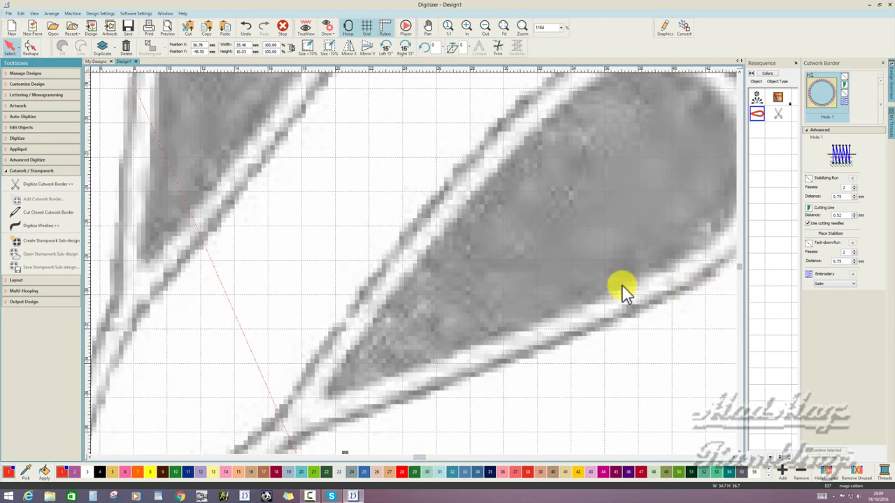
{"action": "scroll", "coordinate": [622, 284], "scroll_direction": "down", "scroll_amount": 1}
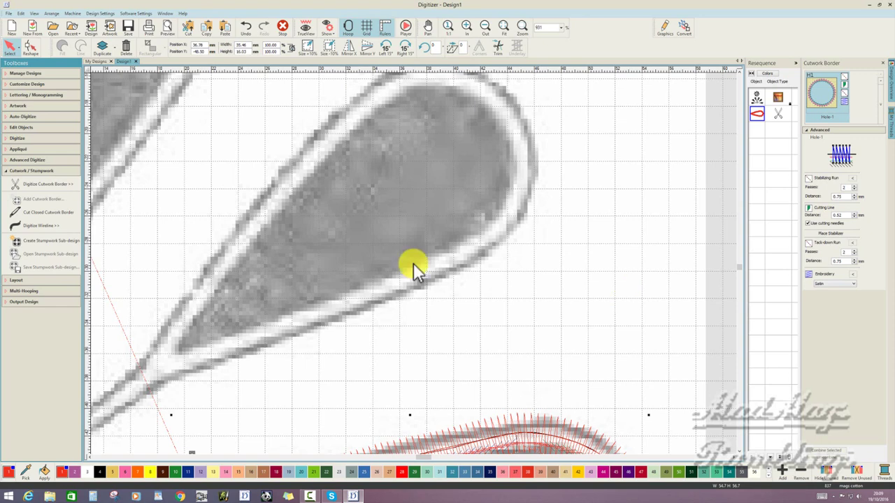
{"action": "left_click", "coordinate": [35, 186]}
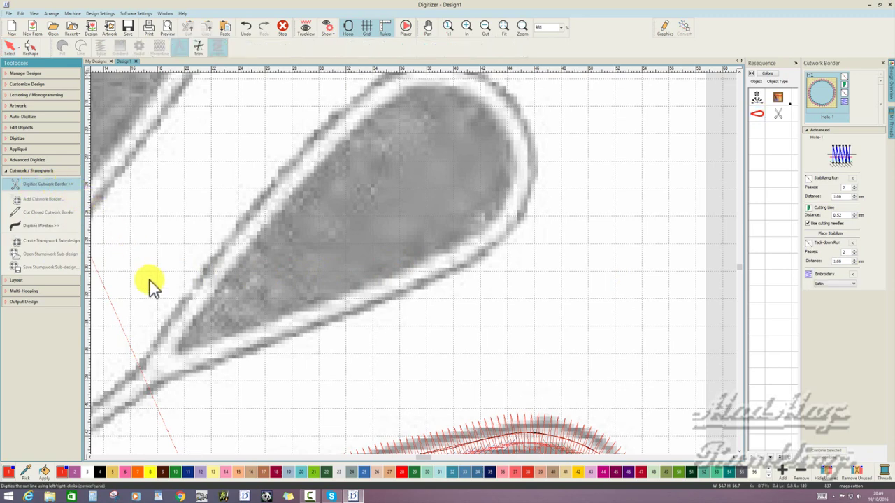
{"action": "left_click", "coordinate": [159, 362]}
{"action": "left_click", "coordinate": [209, 286]}
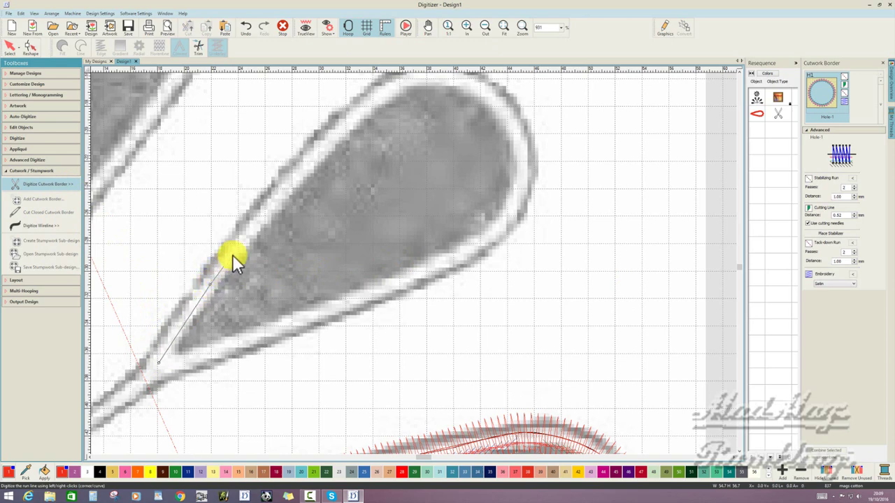
{"action": "left_click", "coordinate": [274, 200]}
{"action": "left_click", "coordinate": [342, 126]}
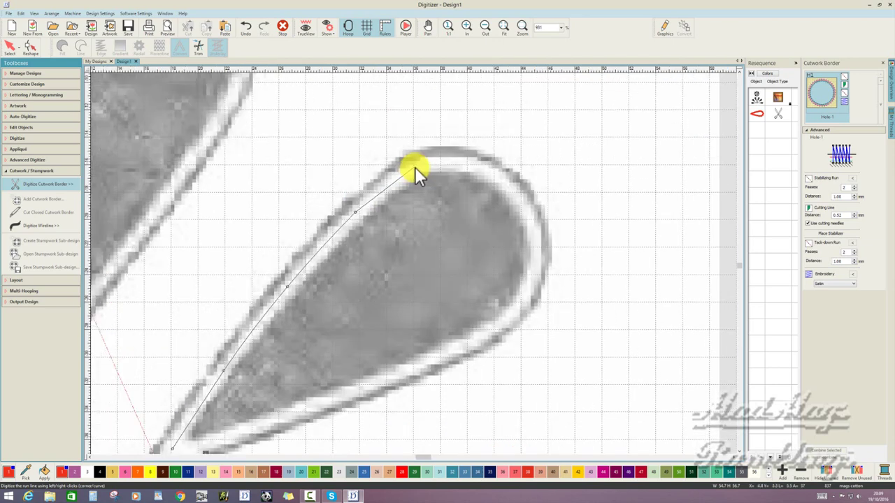
{"action": "left_click", "coordinate": [416, 167]}
{"action": "left_click", "coordinate": [461, 163]}
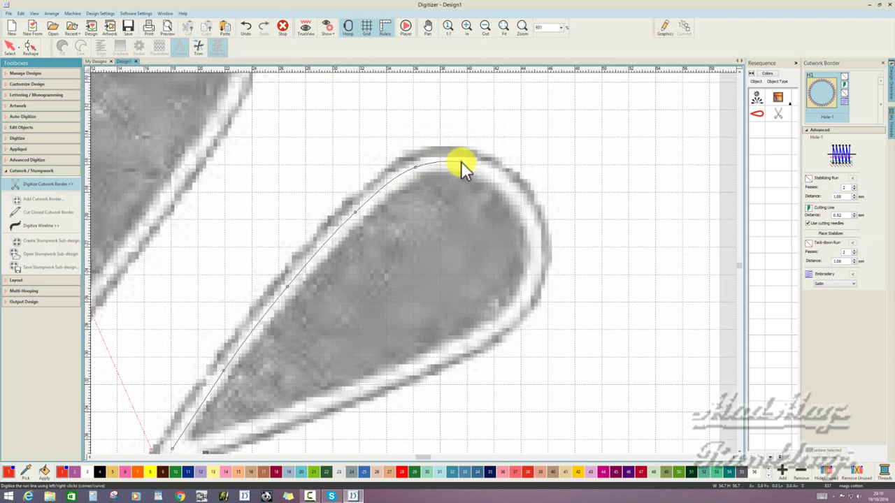
Step: Trace around the diagonal petal's rounded end and back along its lower edge to the tip, and complete the cutwork border
{"action": "left_click", "coordinate": [505, 182]}
{"action": "left_click", "coordinate": [530, 221]}
{"action": "left_click", "coordinate": [537, 259]}
{"action": "left_click", "coordinate": [524, 301]}
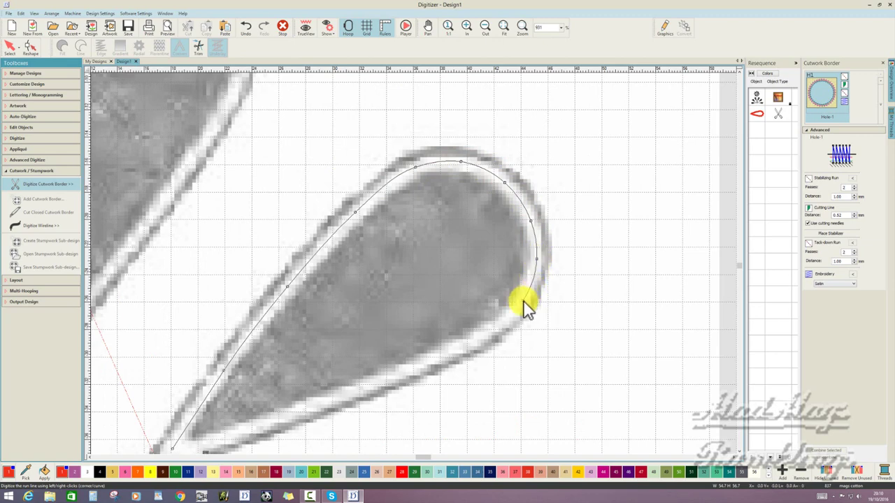
{"action": "left_click", "coordinate": [484, 335]}
{"action": "key", "text": "c"}
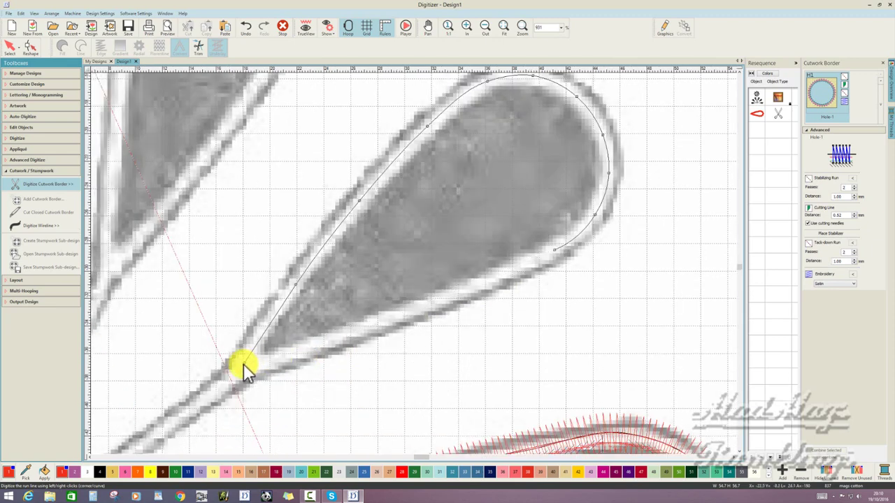
{"action": "left_click", "coordinate": [243, 364]}
{"action": "left_click", "coordinate": [543, 256]}
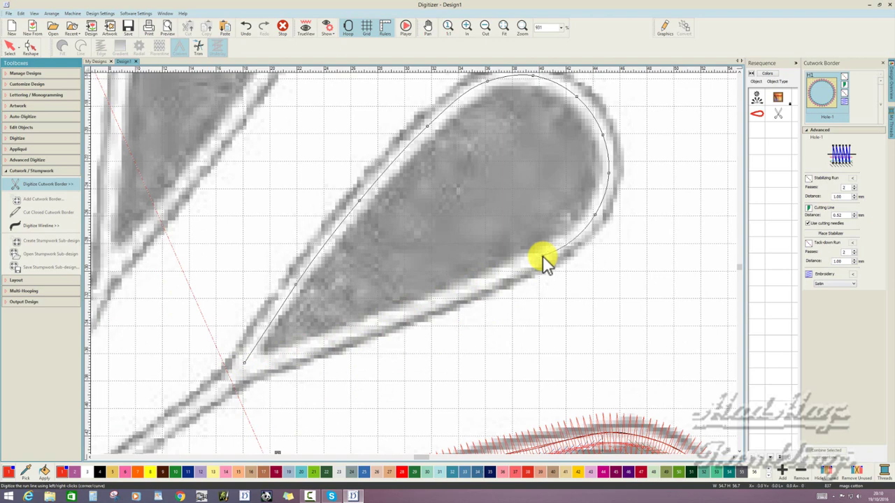
{"action": "left_click", "coordinate": [460, 292]}
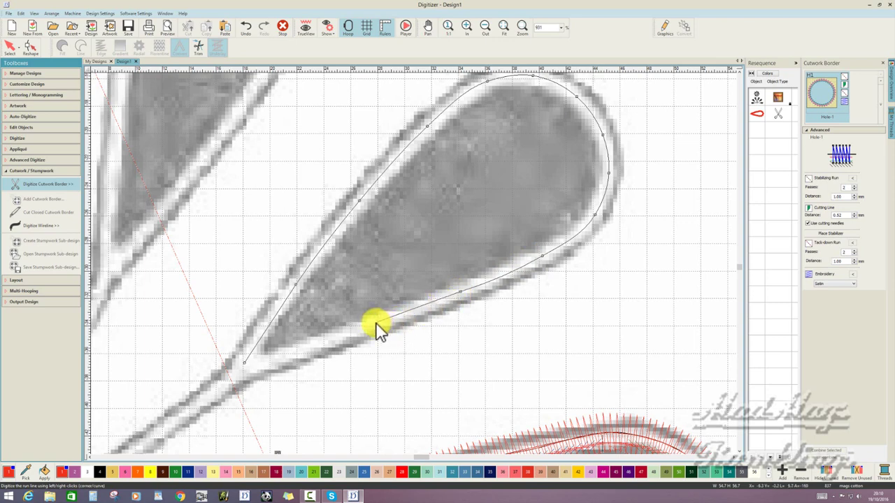
{"action": "left_click", "coordinate": [375, 323]}
{"action": "left_click", "coordinate": [271, 359]}
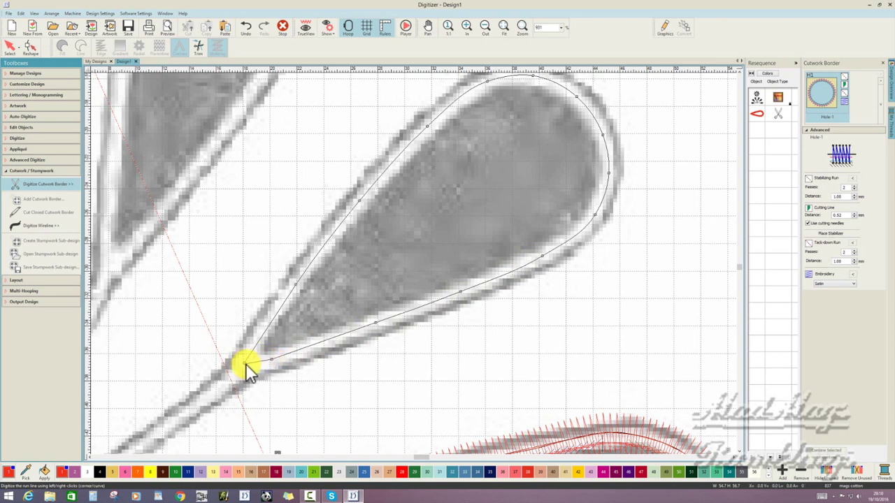
{"action": "key", "text": "Return"}
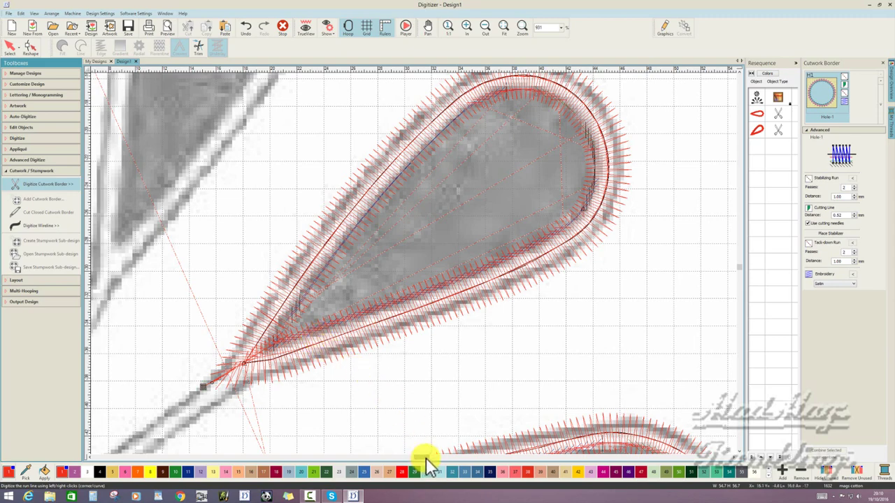
Step: Start a cutwork border on the steep petal just right of the central stem, tracing its left edge from the bottom tip over the top
{"action": "left_click_drag", "start_coordinate": [426, 458], "coordinate": [418, 457]}
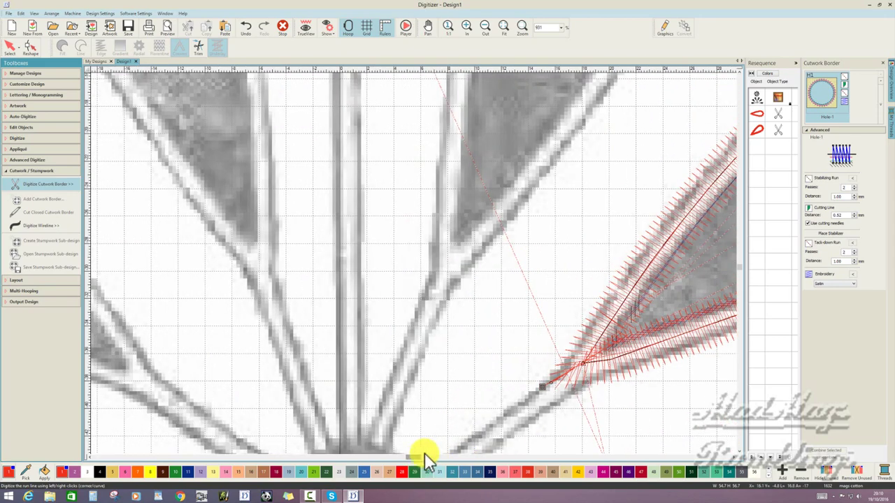
{"action": "left_click", "coordinate": [449, 265]}
{"action": "left_click", "coordinate": [456, 115]}
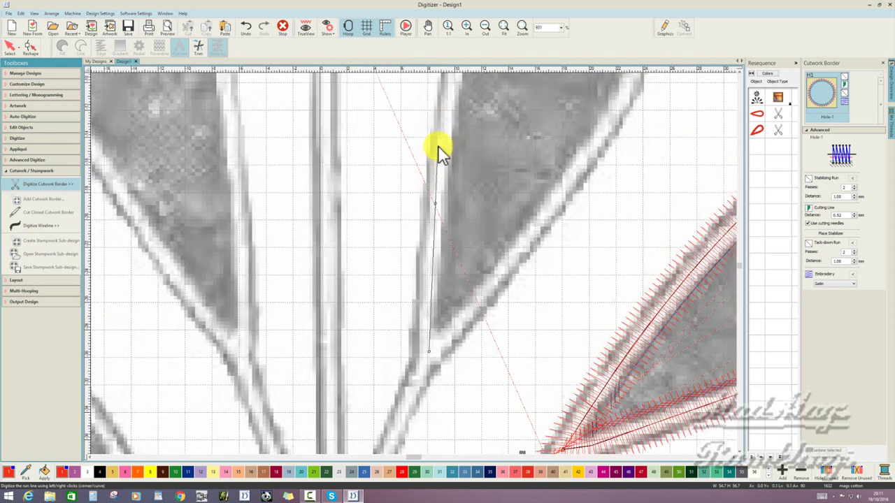
{"action": "left_click", "coordinate": [448, 108]}
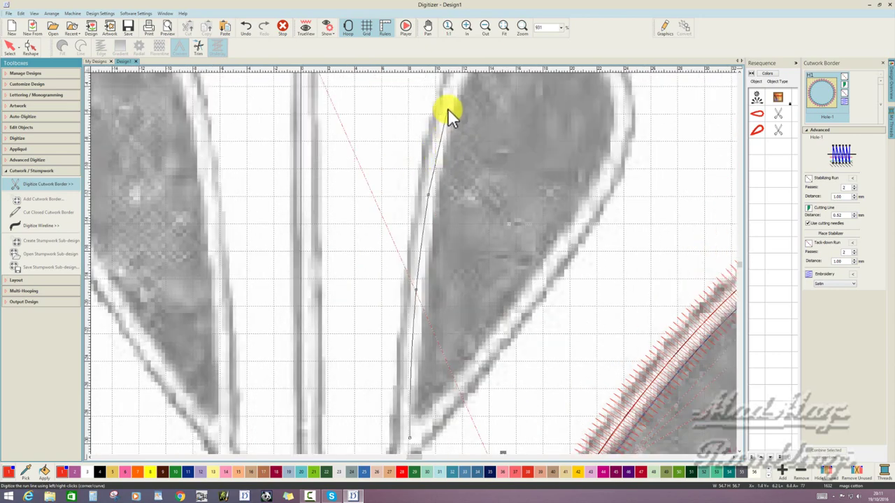
{"action": "left_click", "coordinate": [449, 105]}
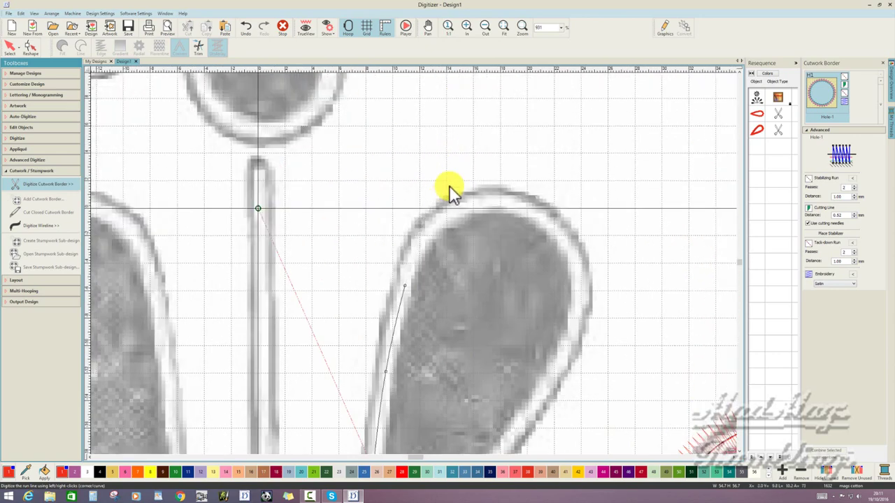
{"action": "left_click", "coordinate": [431, 225]}
{"action": "left_click", "coordinate": [478, 200]}
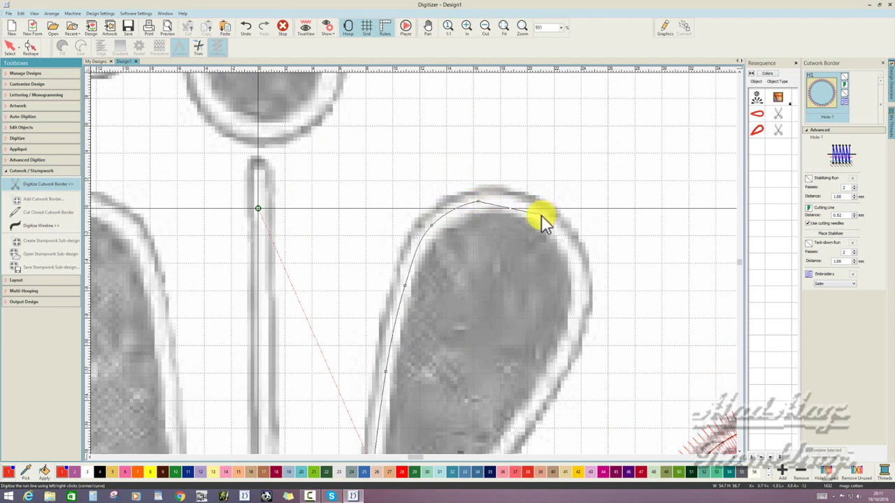
Step: Trace the steep petal's rounded top and right edge back down to the starting tip, and complete the cutwork border
{"action": "scroll", "coordinate": [542, 215], "scroll_direction": "down", "scroll_amount": 1}
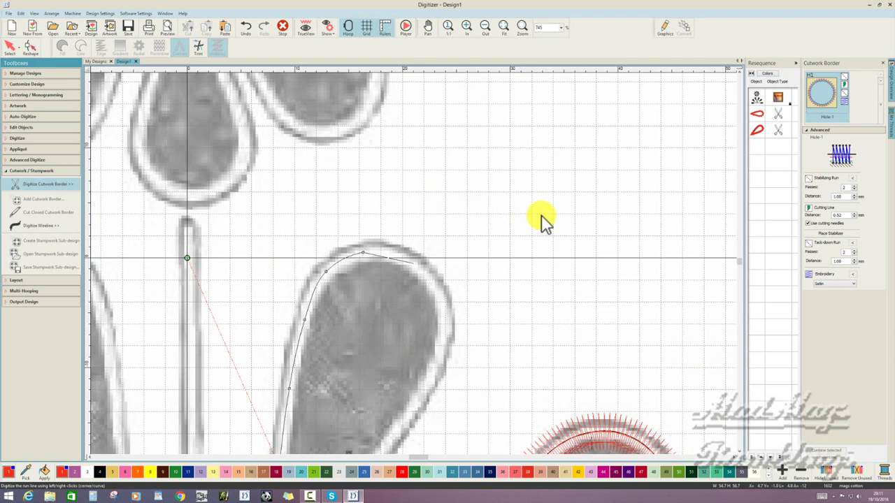
{"action": "left_click", "coordinate": [443, 302]}
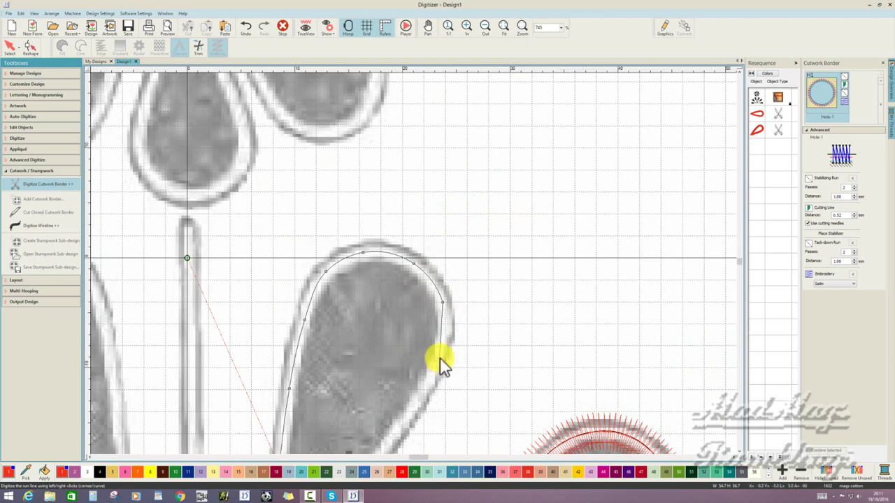
{"action": "left_click", "coordinate": [440, 358]}
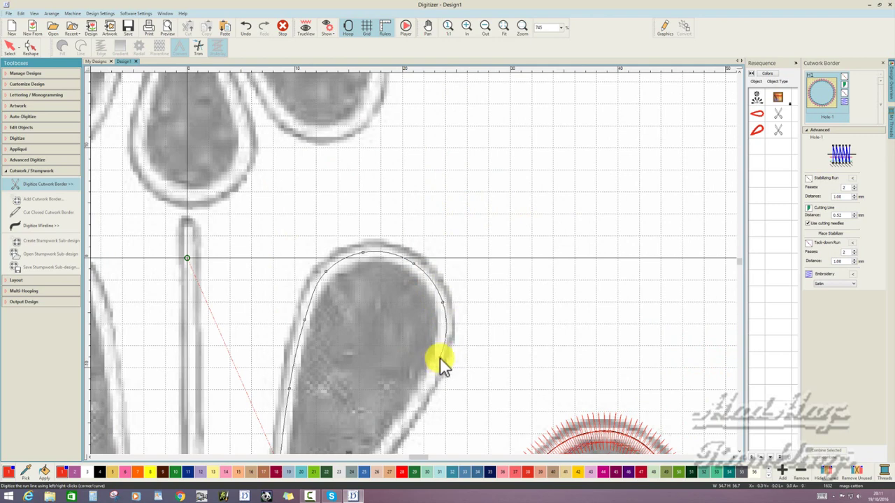
{"action": "left_click", "coordinate": [403, 425]}
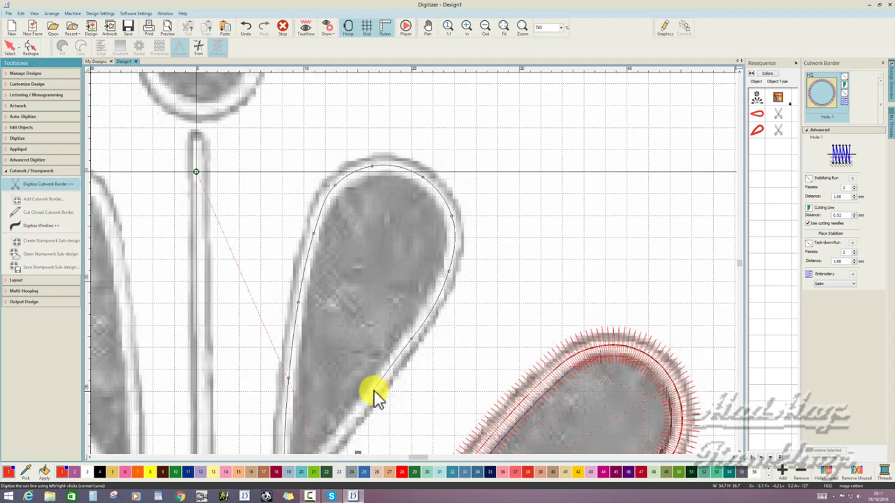
{"action": "left_click", "coordinate": [373, 395]}
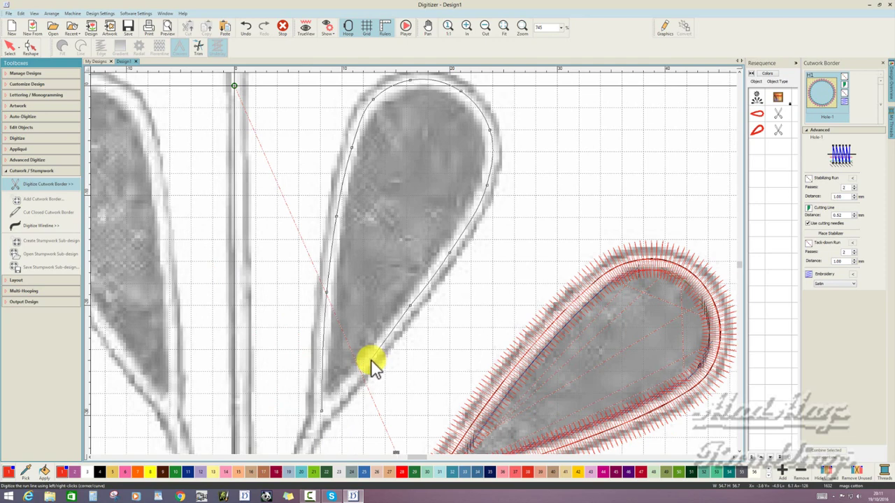
{"action": "left_click", "coordinate": [370, 358]}
{"action": "left_click", "coordinate": [322, 413]}
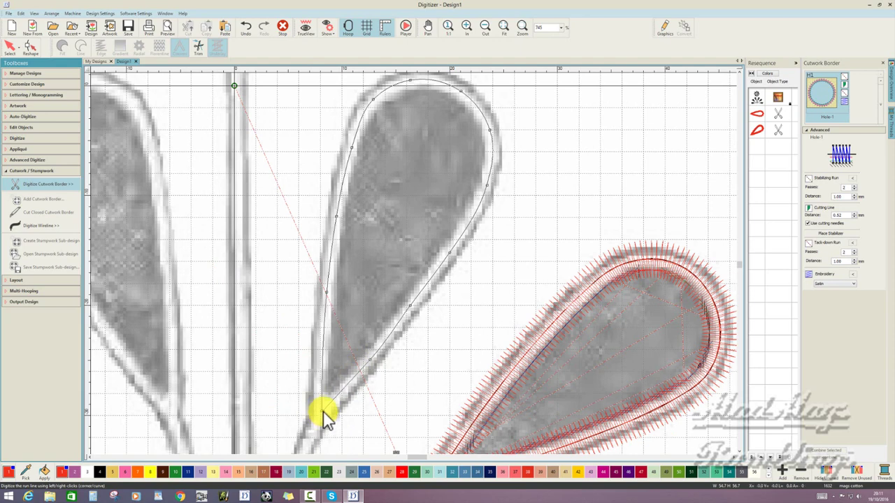
{"action": "key", "text": "Return"}
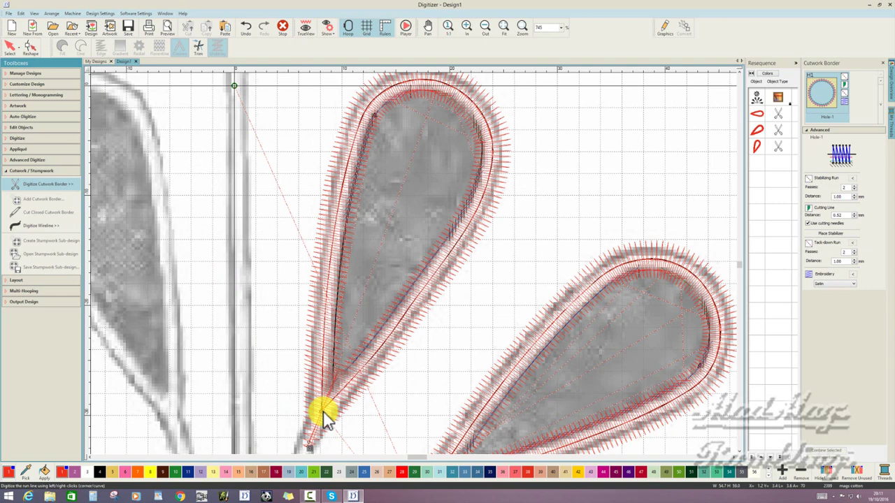
Step: Start a cutwork border on the steep petal just left of the central stem, tracing its outer edge from the bottom tip to the rounded top
{"action": "left_click", "coordinate": [170, 413]}
{"action": "key", "text": "c"}
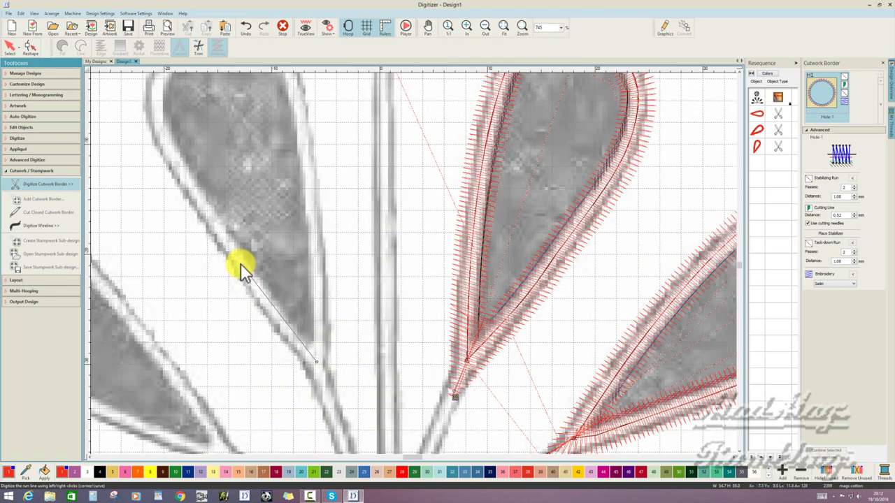
{"action": "left_click", "coordinate": [241, 264]}
{"action": "left_click", "coordinate": [174, 165]}
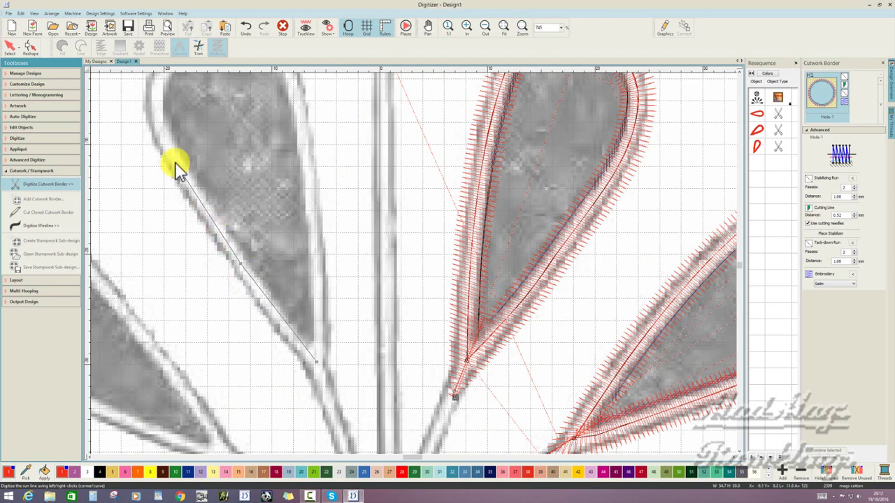
{"action": "left_click", "coordinate": [154, 103]}
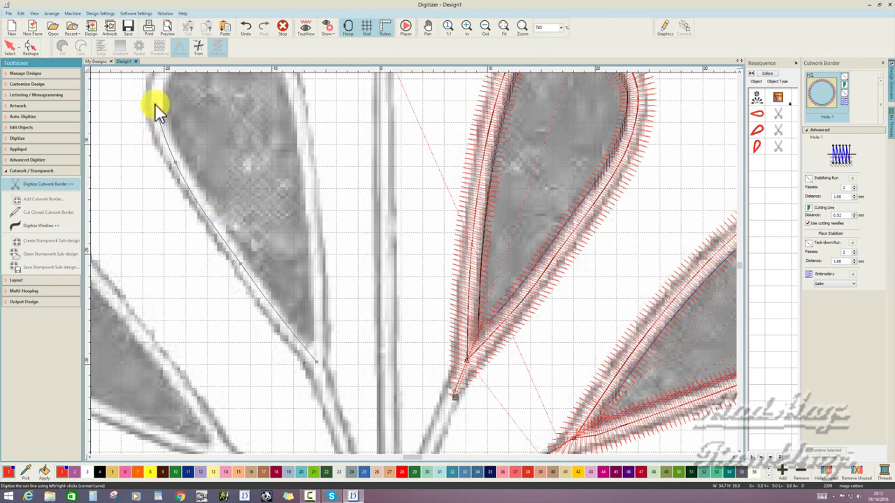
{"action": "left_click", "coordinate": [294, 151]}
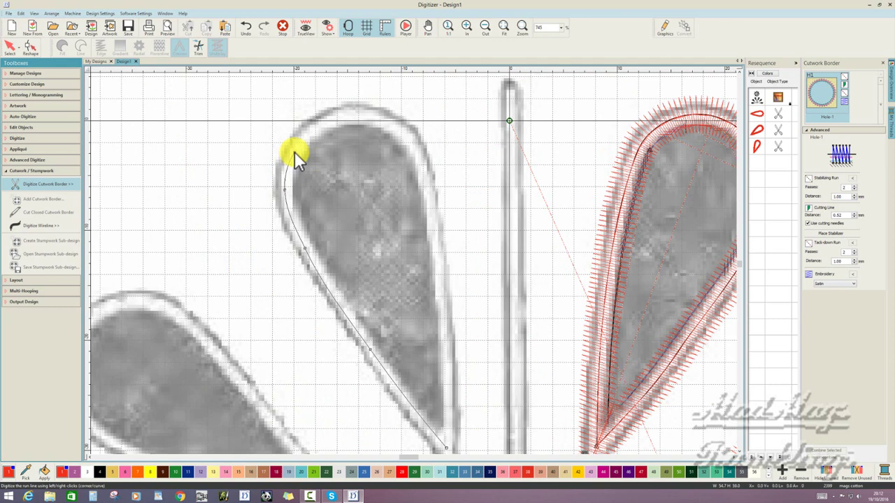
Step: Trace over the petal's rounded top and down its stem-side edge to the starting tip, and complete the cutwork border
{"action": "left_click", "coordinate": [329, 119]}
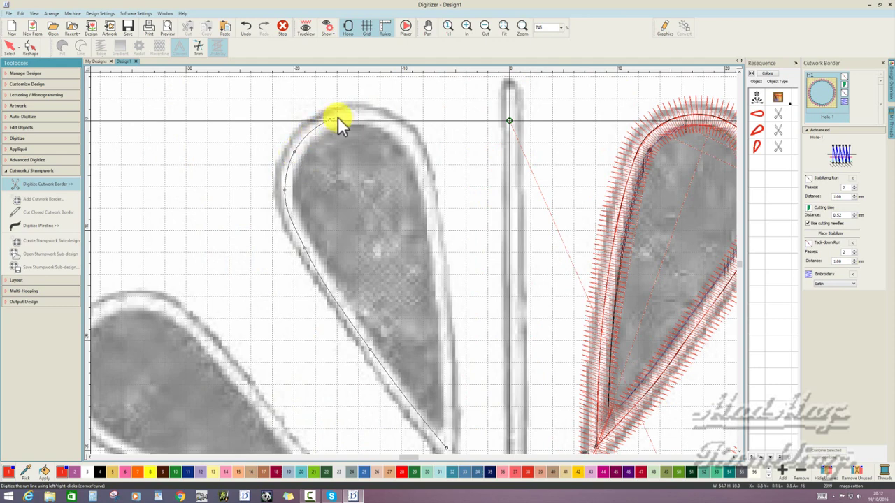
{"action": "left_click", "coordinate": [391, 123]}
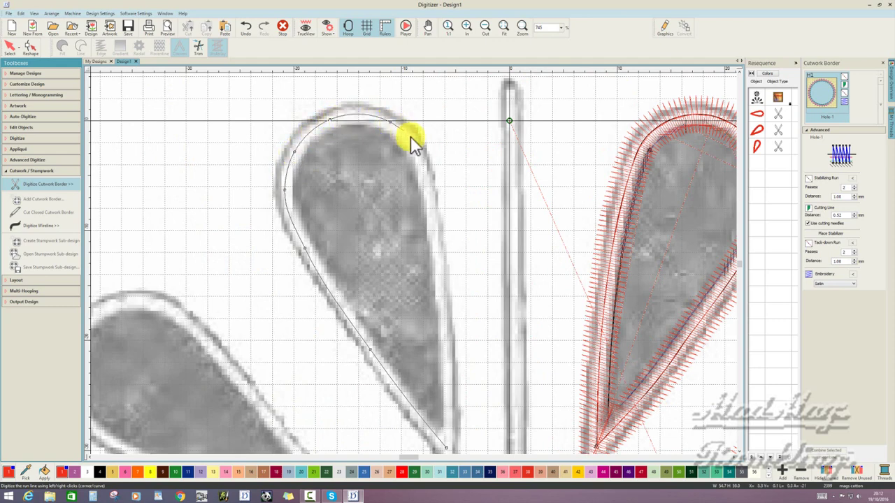
{"action": "left_click", "coordinate": [424, 168]}
{"action": "left_click", "coordinate": [440, 270]}
{"action": "left_click", "coordinate": [447, 354]}
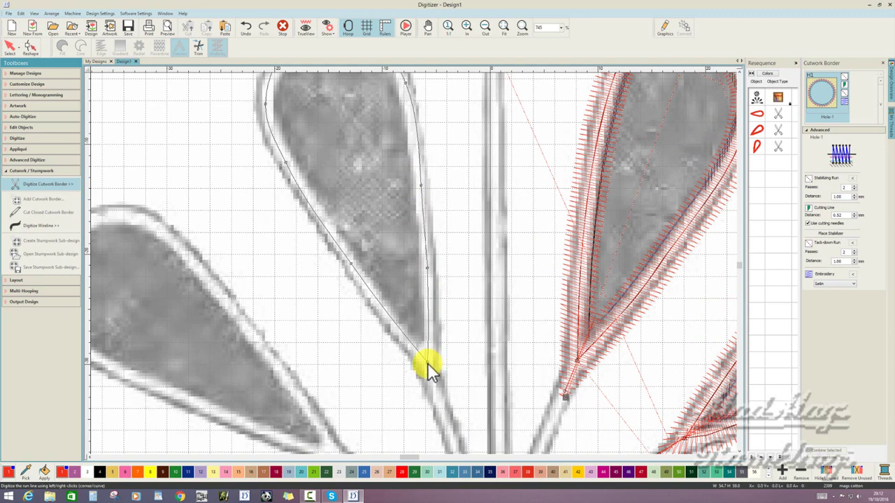
{"action": "key", "text": "Return"}
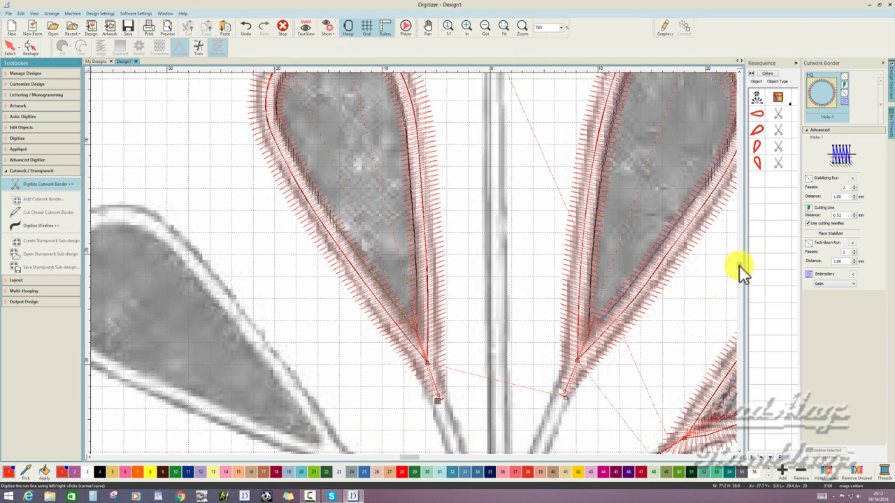
Step: Start a cutwork border on the diagonal petal left of the stem, tracing its lower edge from the pointed tip to the rounded end
{"action": "scroll", "coordinate": [739, 265], "scroll_direction": "down", "scroll_amount": 4}
{"action": "scroll", "coordinate": [515, 356], "scroll_direction": "up", "scroll_amount": 3}
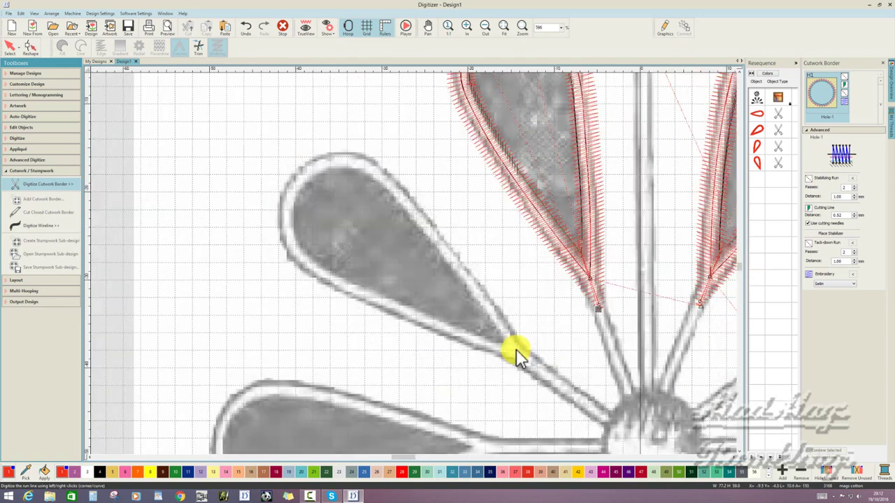
{"action": "left_click", "coordinate": [516, 352]}
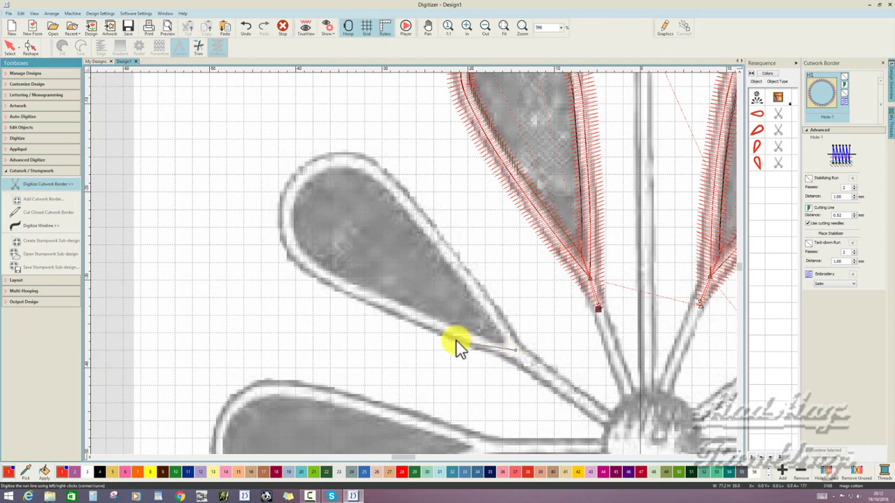
{"action": "left_click", "coordinate": [421, 318]}
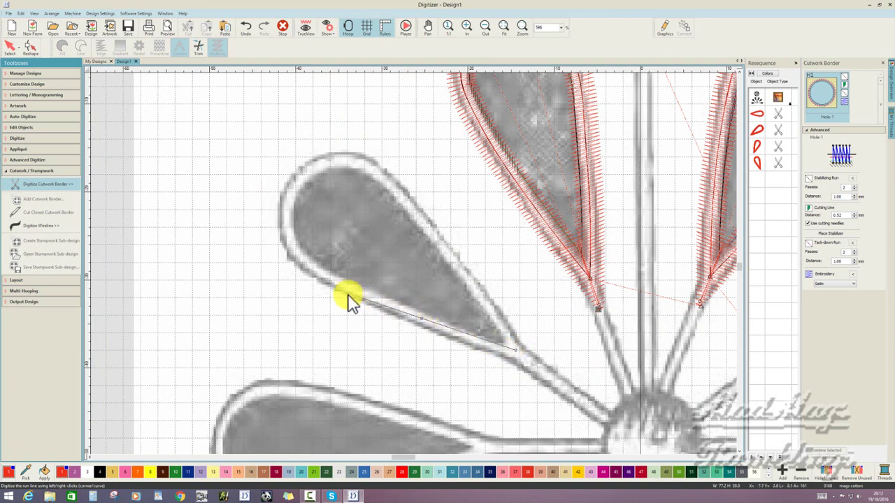
{"action": "left_click", "coordinate": [332, 279]}
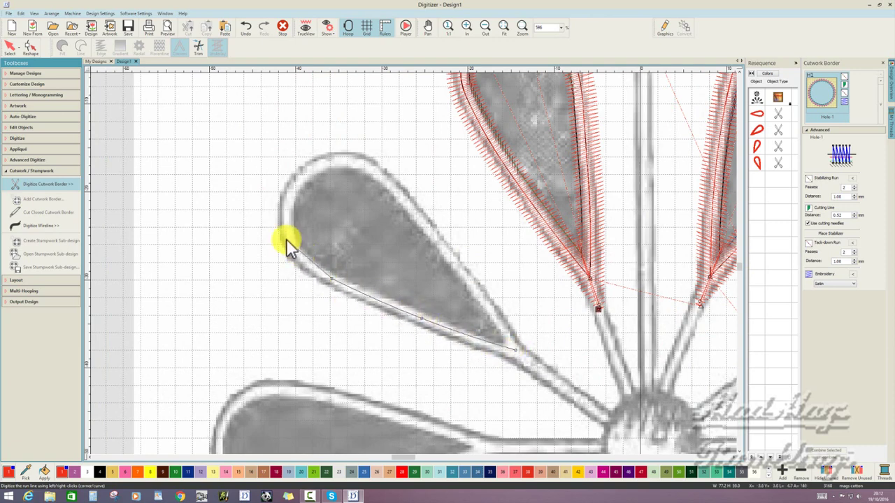
{"action": "left_click", "coordinate": [289, 242]}
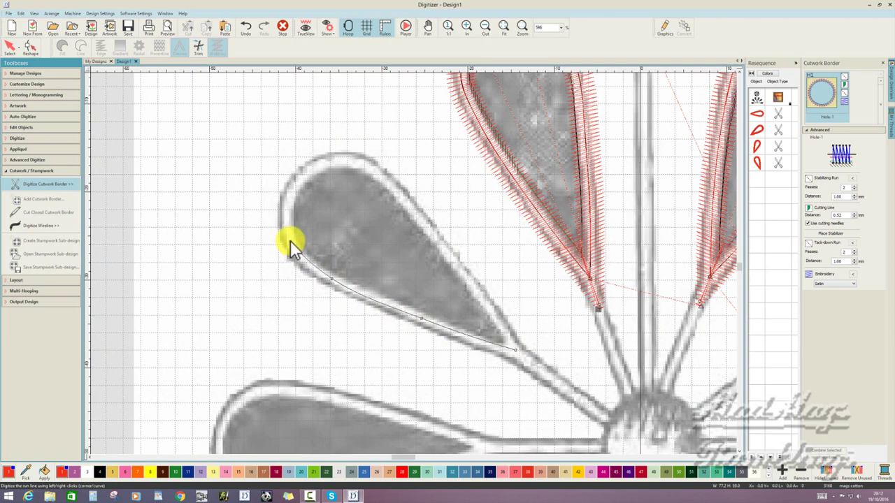
Step: Trace around the left diagonal petal's rounded end and back along its upper edge to the tip, and complete the cutwork border
{"action": "right_click", "coordinate": [288, 195]}
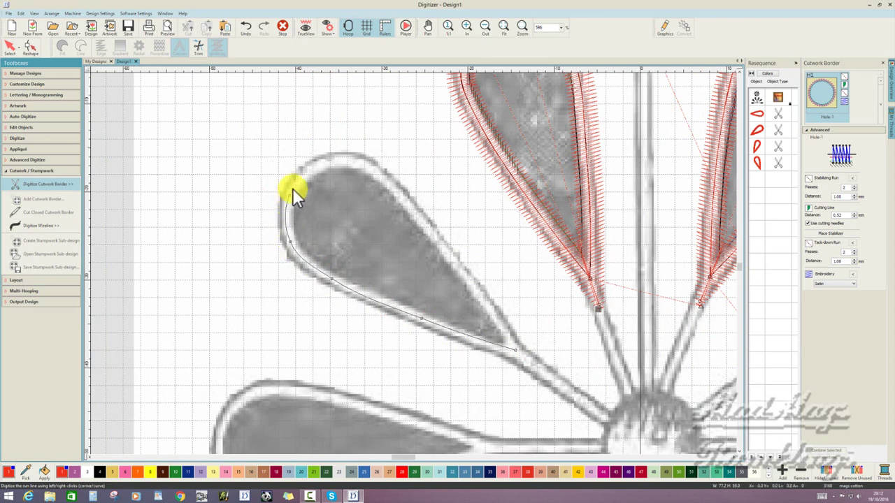
{"action": "right_click", "coordinate": [322, 163]}
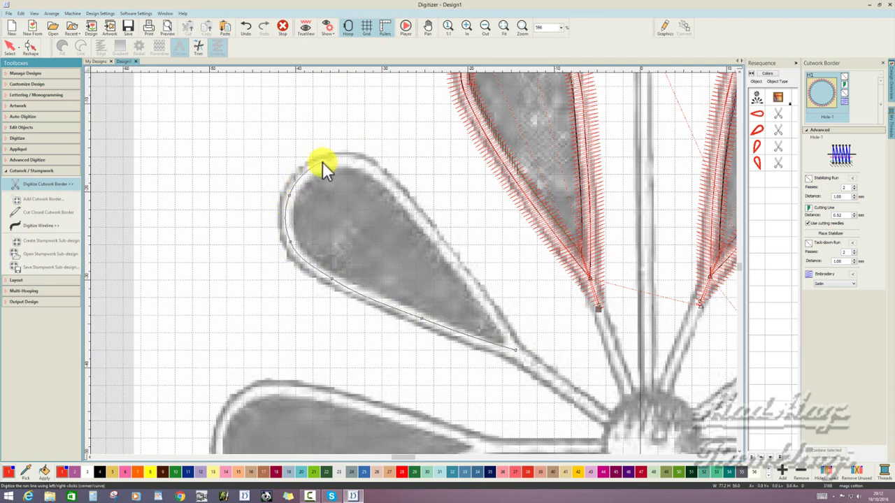
{"action": "right_click", "coordinate": [370, 166]}
{"action": "right_click", "coordinate": [408, 205]}
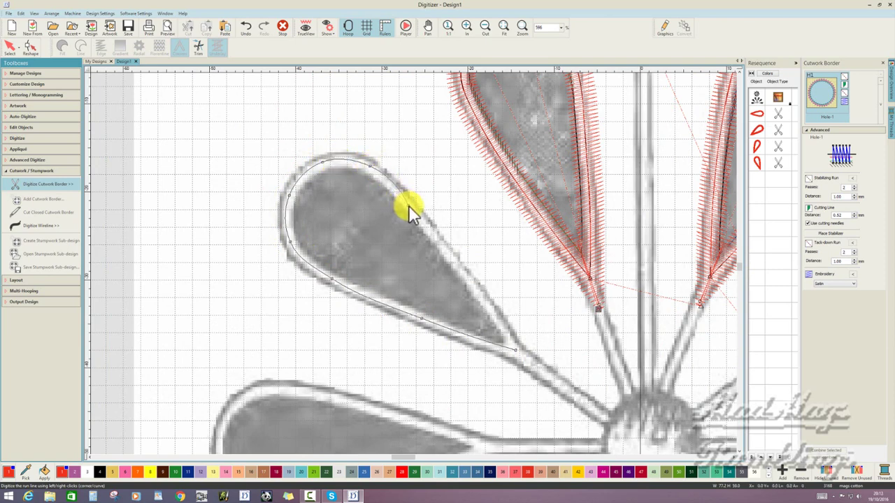
{"action": "right_click", "coordinate": [451, 258]}
{"action": "left_click", "coordinate": [515, 353]}
{"action": "key", "text": "Return"}
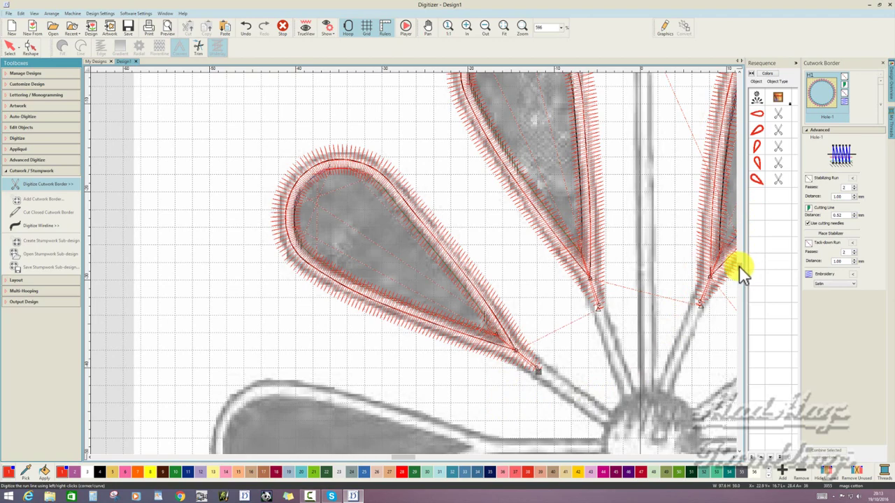
Step: Start a cutwork border on the horizontal petal left of the lower center circle, tracing its lower edge from the tip to the rounded end
{"action": "scroll", "coordinate": [738, 269], "scroll_direction": "down", "scroll_amount": 5}
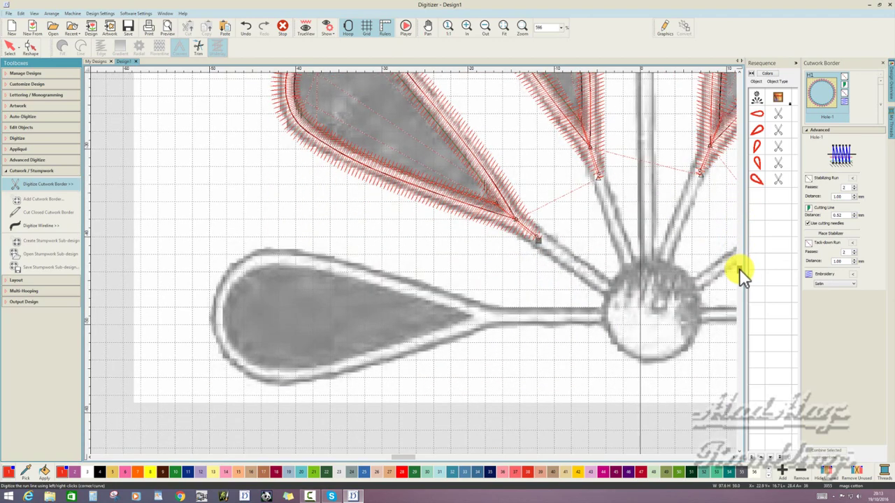
{"action": "left_click", "coordinate": [488, 317]}
{"action": "left_click", "coordinate": [402, 349]}
{"action": "left_click", "coordinate": [327, 370]}
{"action": "left_click", "coordinate": [274, 375]}
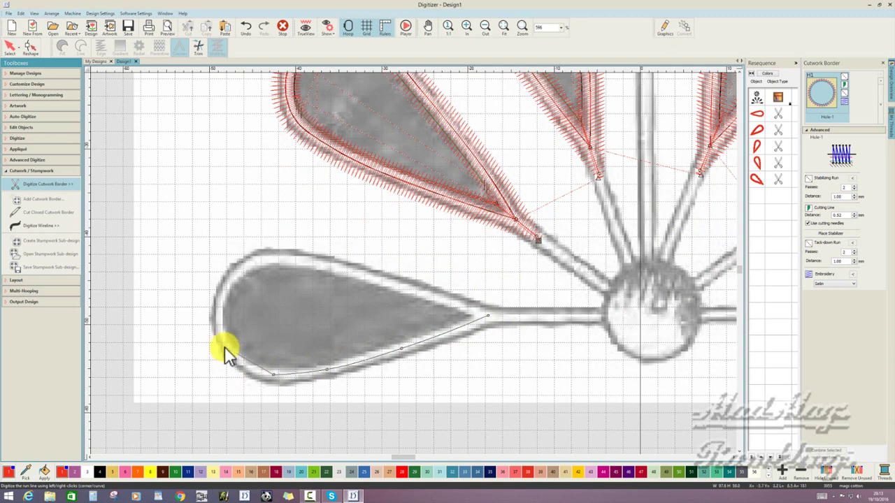
{"action": "left_click", "coordinate": [225, 346]}
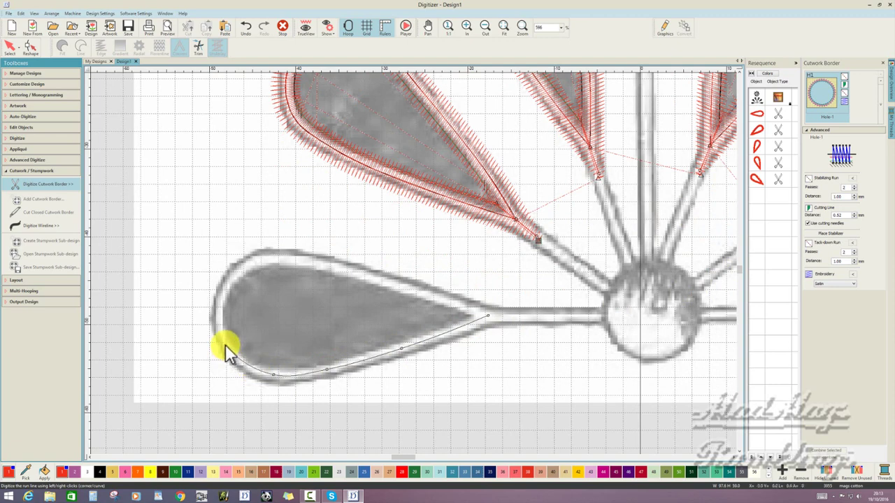
Step: Trace around the horizontal petal's rounded end and back along its upper edge to the tip, and complete the cutwork border
{"action": "left_click", "coordinate": [217, 309]}
{"action": "left_click", "coordinate": [281, 257]}
{"action": "left_click", "coordinate": [348, 270]}
{"action": "left_click", "coordinate": [425, 293]}
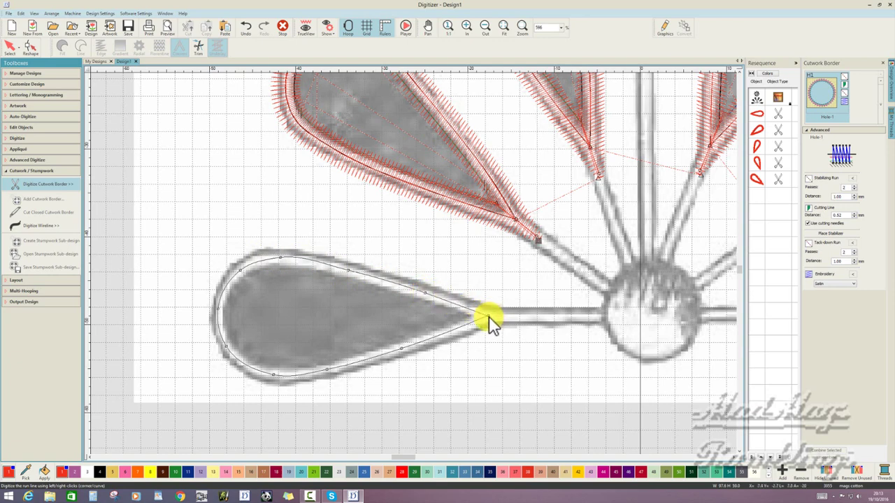
{"action": "key", "text": "Return"}
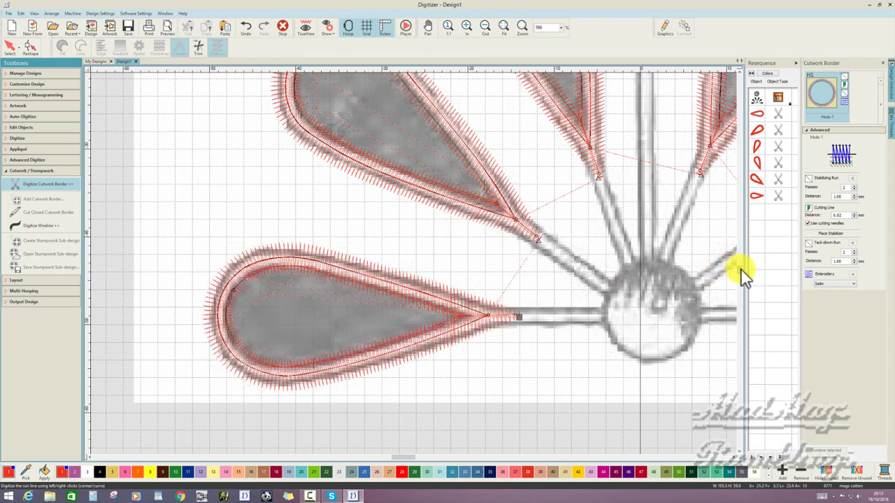
Step: Digitize a complete cutwork border around the lower-left petal of the upper flower, starting from its tip at the center circle
{"action": "scroll", "coordinate": [740, 257], "scroll_direction": "up", "scroll_amount": 10}
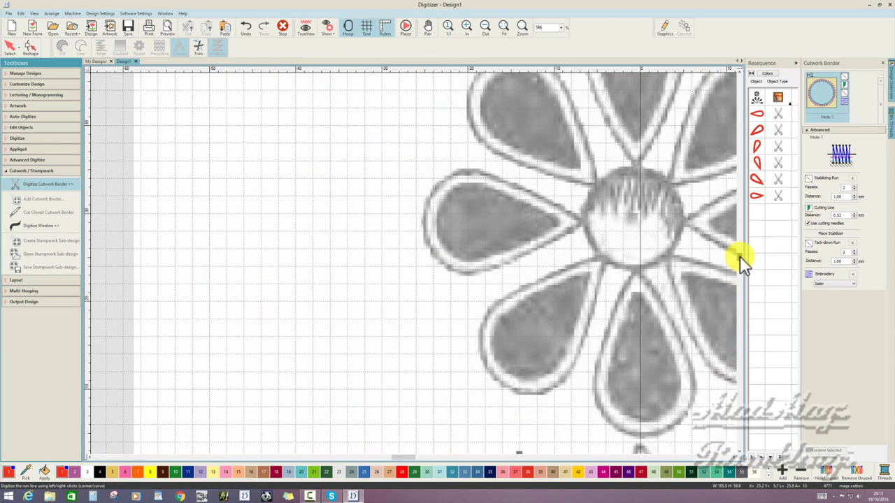
{"action": "left_click", "coordinate": [595, 269]}
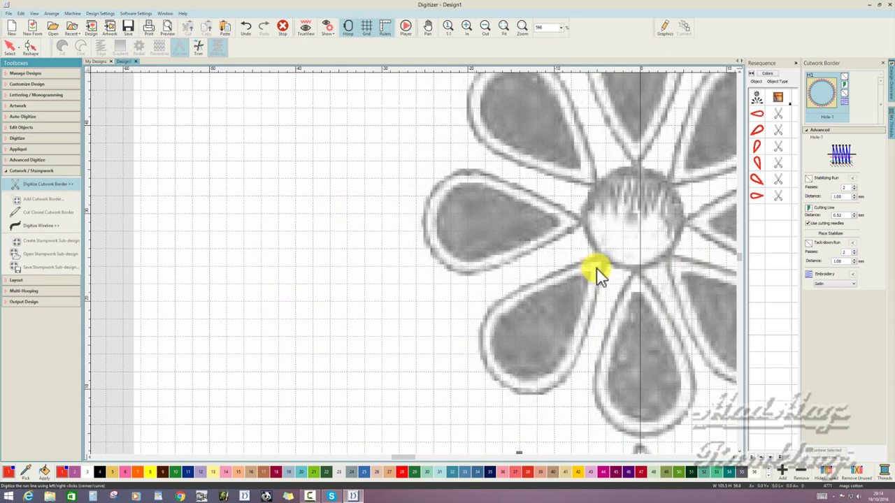
{"action": "left_click", "coordinate": [583, 326]}
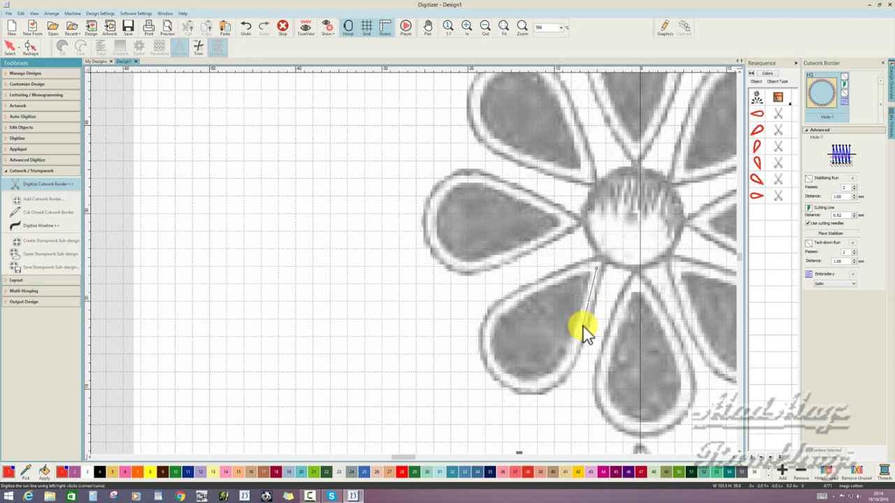
{"action": "right_click", "coordinate": [563, 368]}
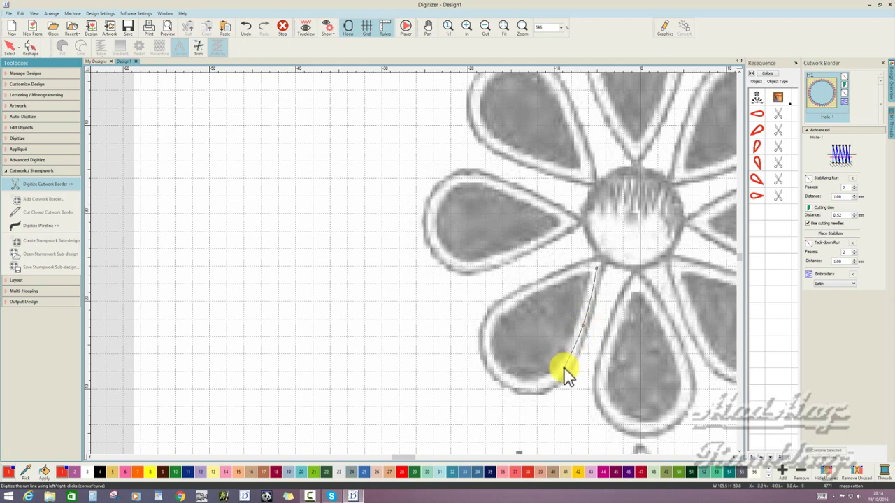
{"action": "right_click", "coordinate": [533, 385]}
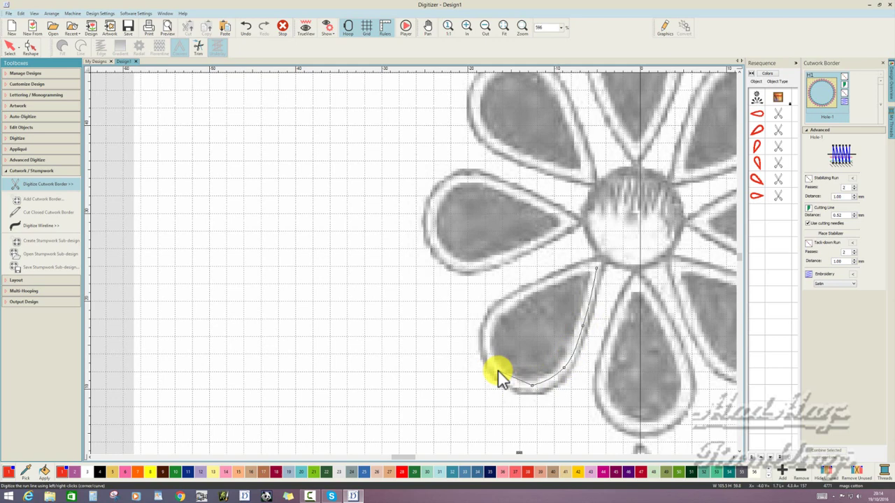
{"action": "right_click", "coordinate": [498, 370]}
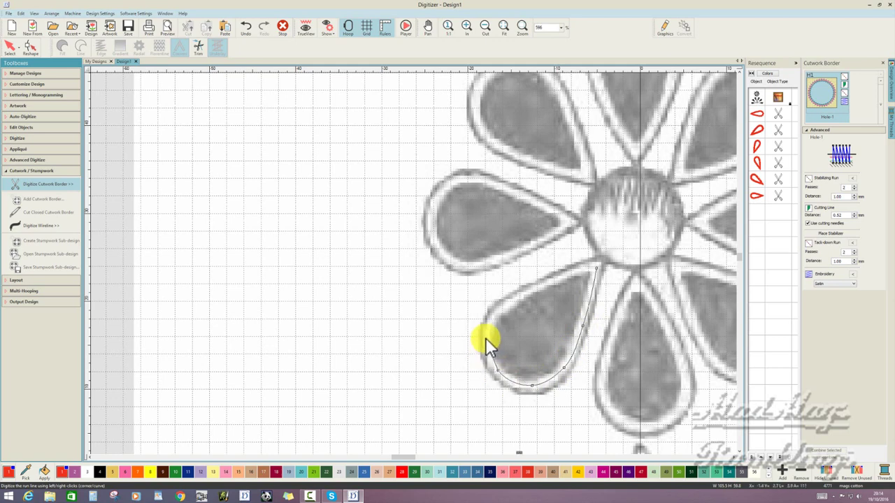
{"action": "right_click", "coordinate": [505, 306]}
{"action": "right_click", "coordinate": [548, 282]}
{"action": "key", "text": "Return"}
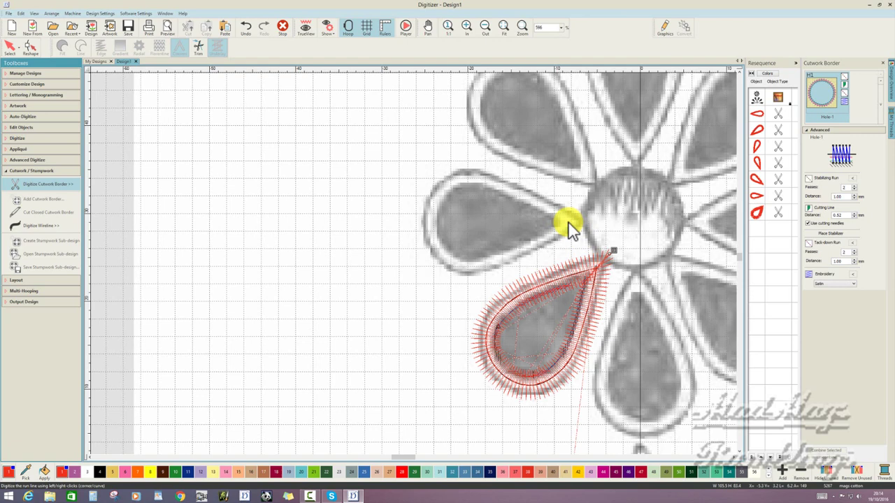
Step: Digitize a complete cutwork border around the horizontal left petal of the upper flower, starting from its tip at the center circle
{"action": "left_click", "coordinate": [568, 223]}
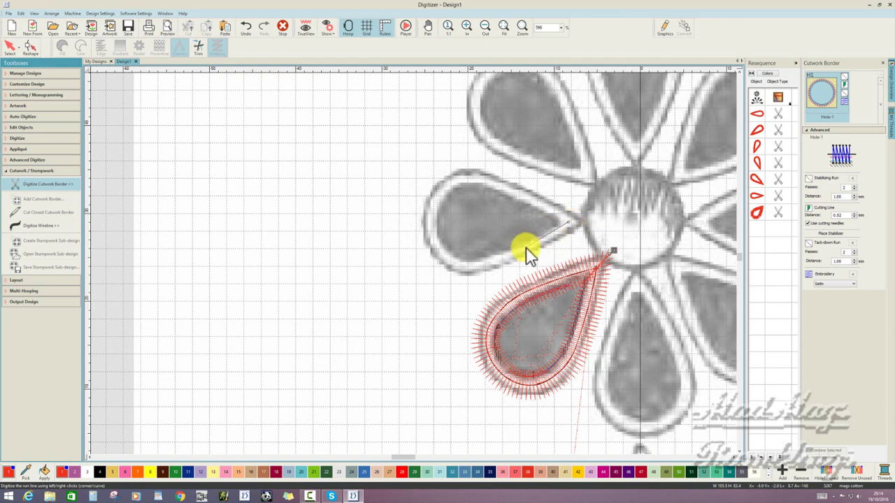
{"action": "left_click", "coordinate": [525, 248]}
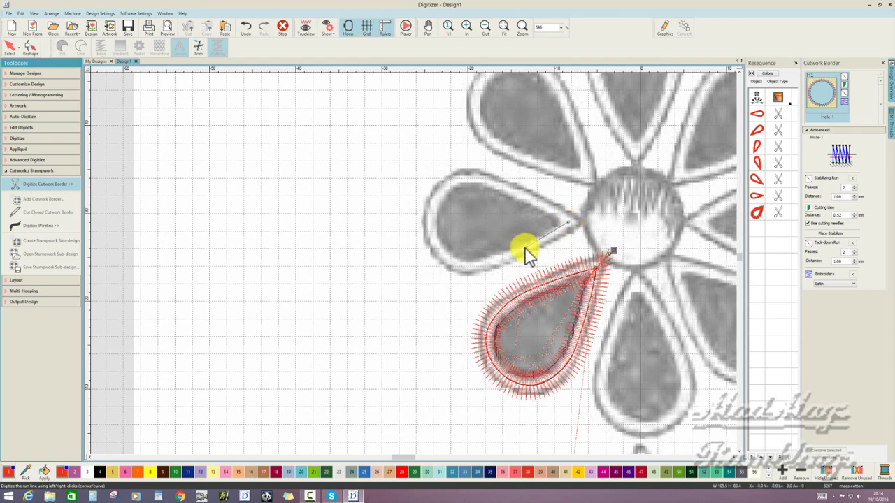
{"action": "left_click", "coordinate": [487, 265]}
{"action": "left_click", "coordinate": [455, 264]}
{"action": "left_click", "coordinate": [433, 238]}
{"action": "left_click", "coordinate": [433, 205]}
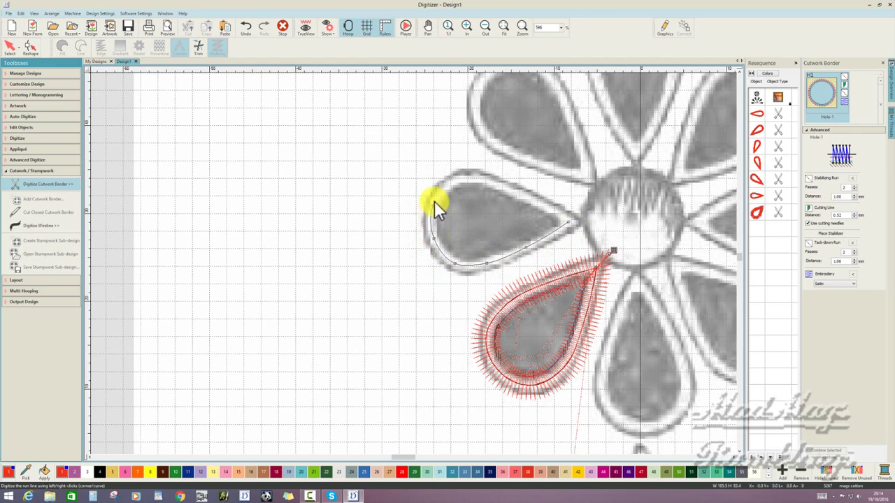
{"action": "right_click", "coordinate": [478, 178]}
{"action": "right_click", "coordinate": [515, 191]}
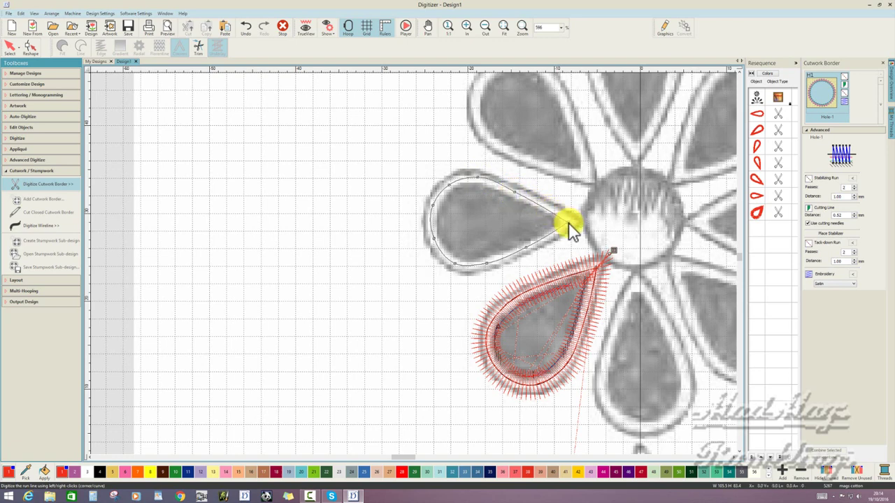
{"action": "key", "text": "Return"}
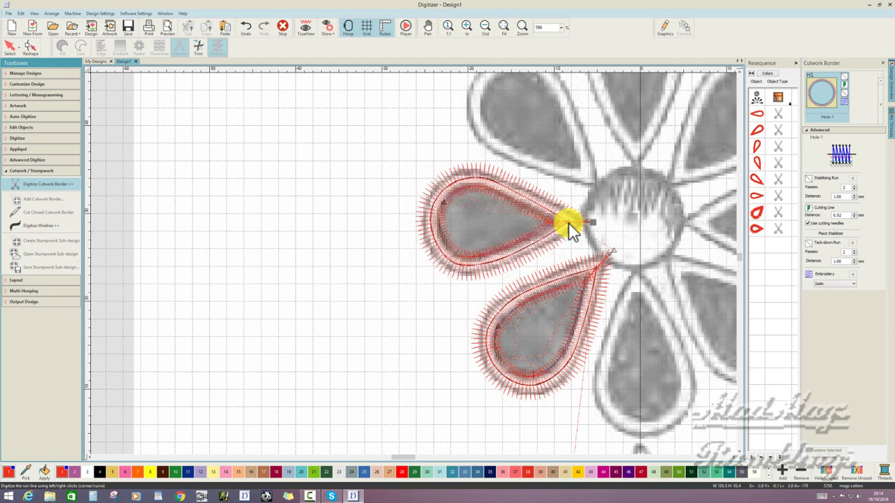
Step: Digitize a complete cutwork border around the upper-left petal of the upper flower, starting from its tip at the center circle
{"action": "left_click", "coordinate": [585, 173]}
{"action": "left_click", "coordinate": [517, 154]}
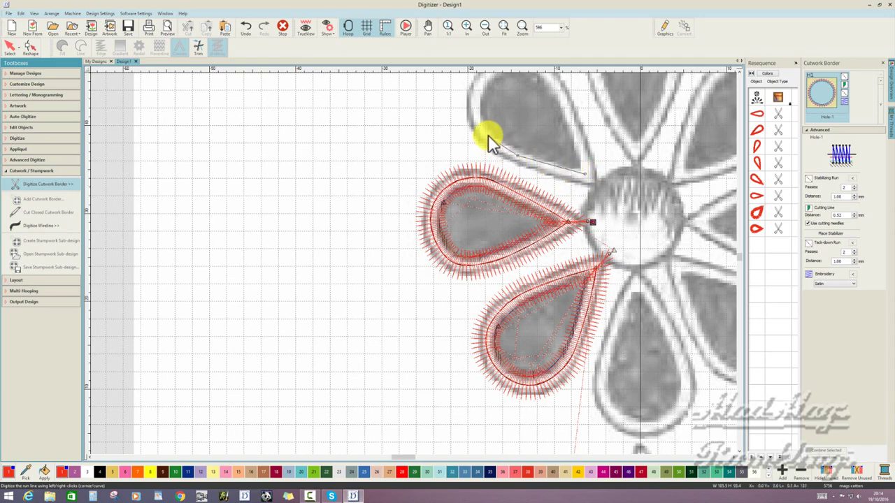
{"action": "right_click", "coordinate": [481, 129]}
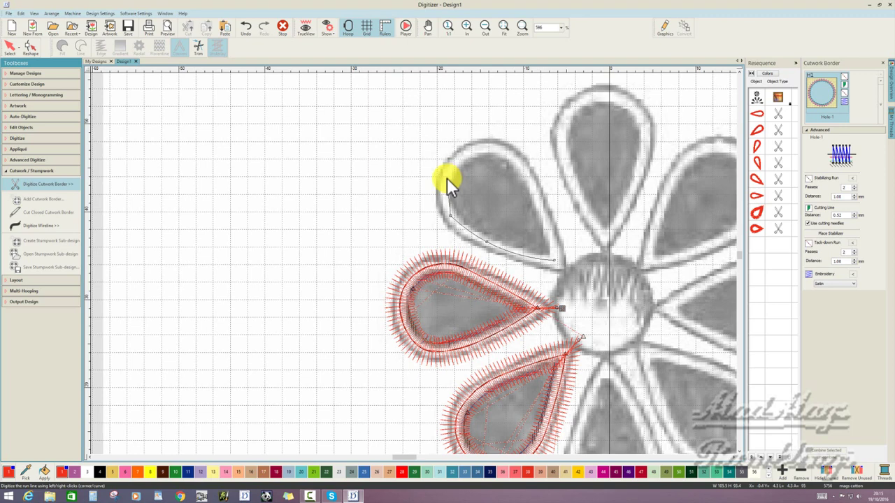
{"action": "right_click", "coordinate": [445, 179]}
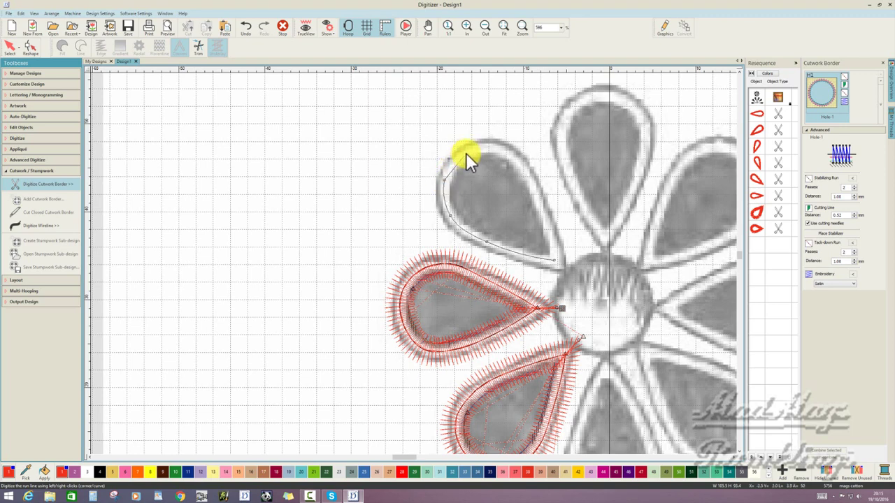
{"action": "right_click", "coordinate": [465, 153]}
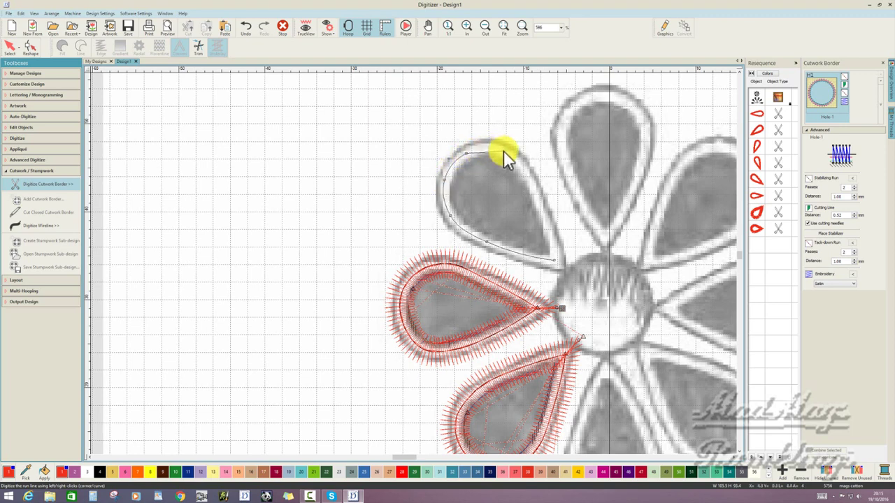
{"action": "right_click", "coordinate": [504, 150]}
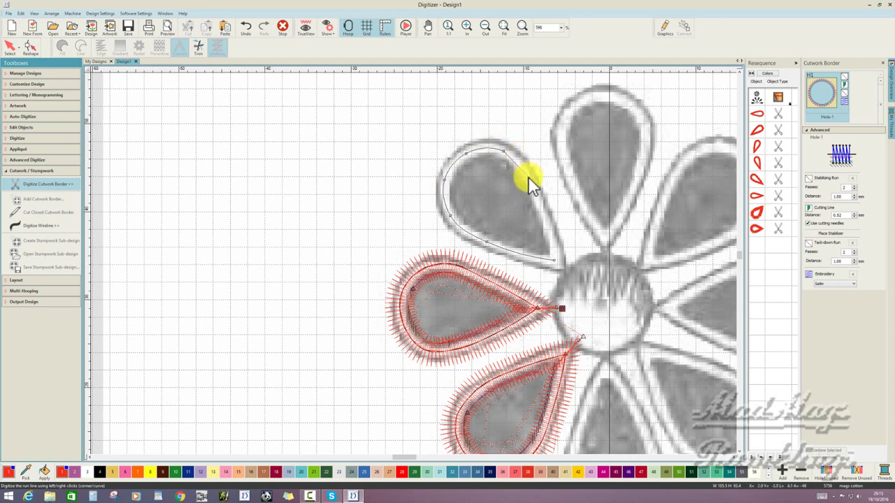
{"action": "right_click", "coordinate": [528, 176]}
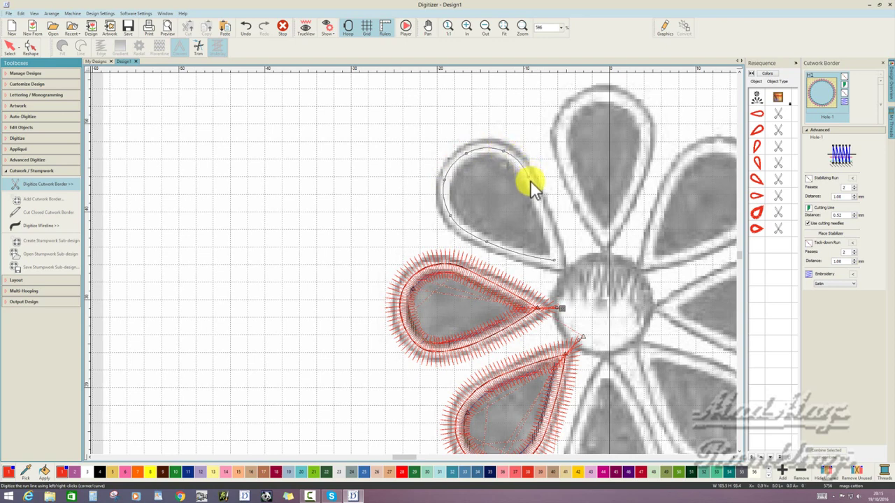
{"action": "left_click", "coordinate": [548, 226]}
{"action": "key", "text": "Return"}
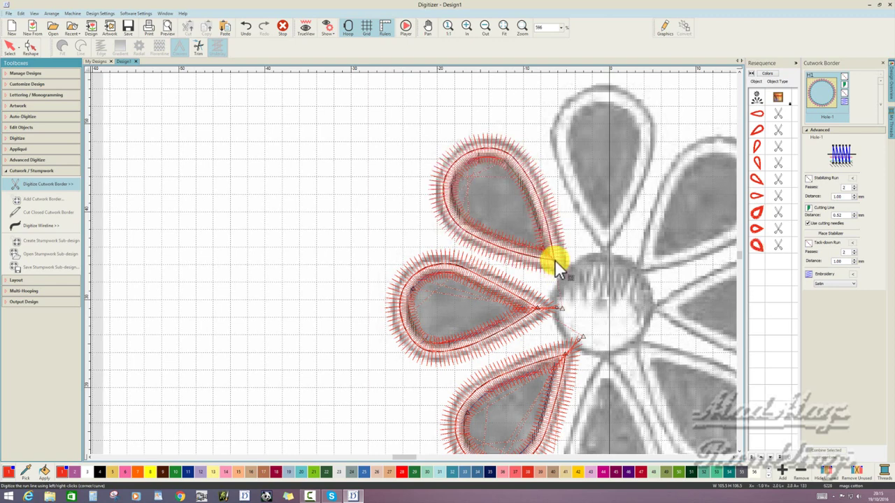
Step: Digitize a complete cutwork border around the vertical petal above the upper flower's center circle, starting from its tip
{"action": "left_click", "coordinate": [605, 237]}
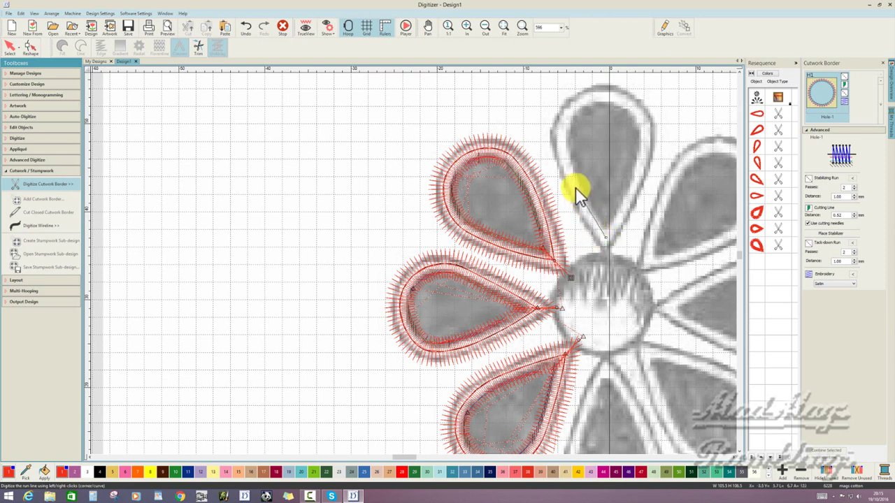
{"action": "left_click", "coordinate": [576, 187]}
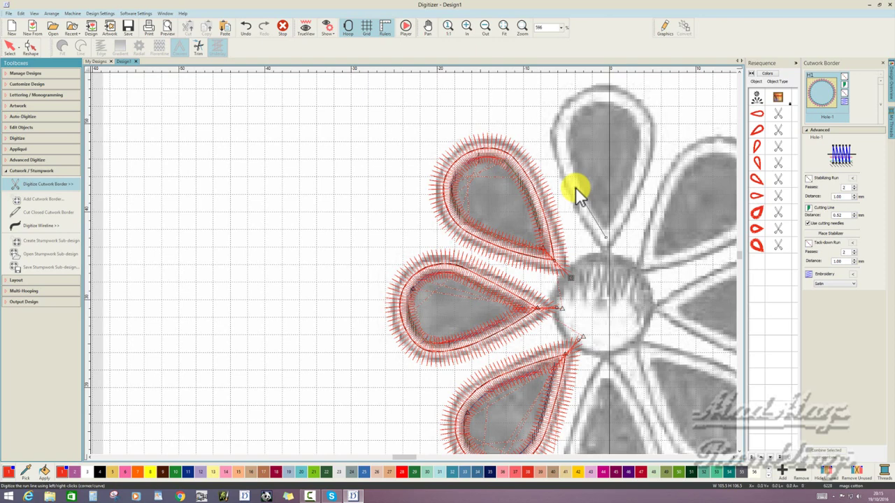
{"action": "left_click", "coordinate": [563, 148]}
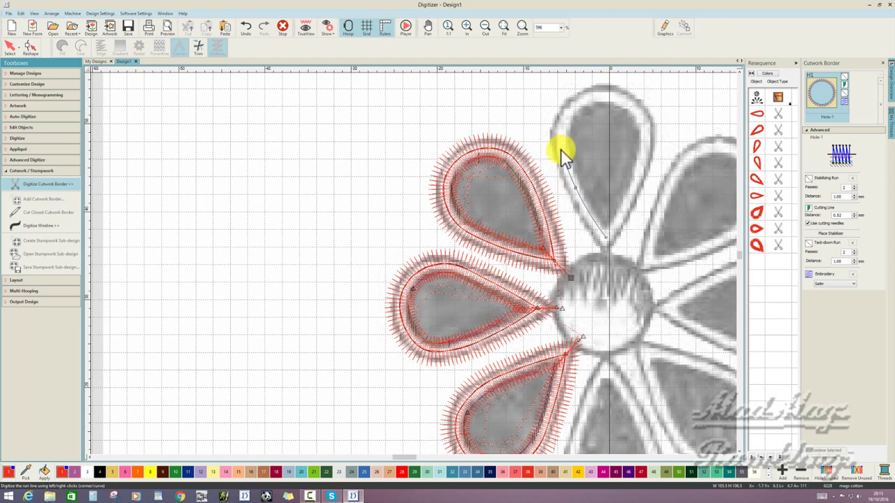
{"action": "left_click", "coordinate": [570, 110]}
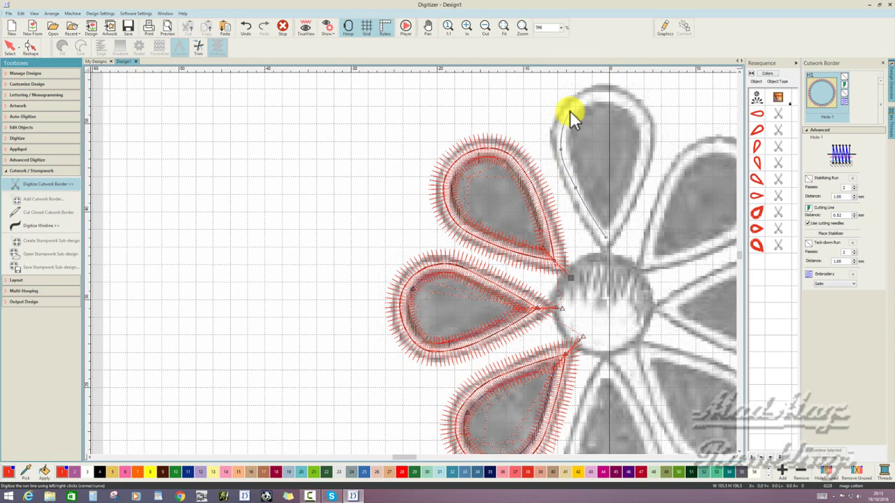
{"action": "left_click", "coordinate": [603, 95]}
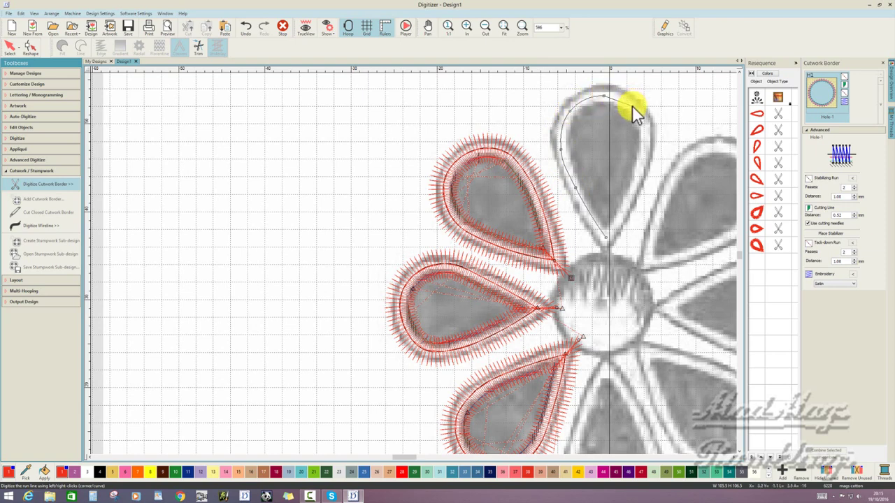
{"action": "left_click", "coordinate": [632, 106]}
{"action": "left_click", "coordinate": [638, 174]}
{"action": "left_click", "coordinate": [623, 208]}
{"action": "key", "text": "Return"}
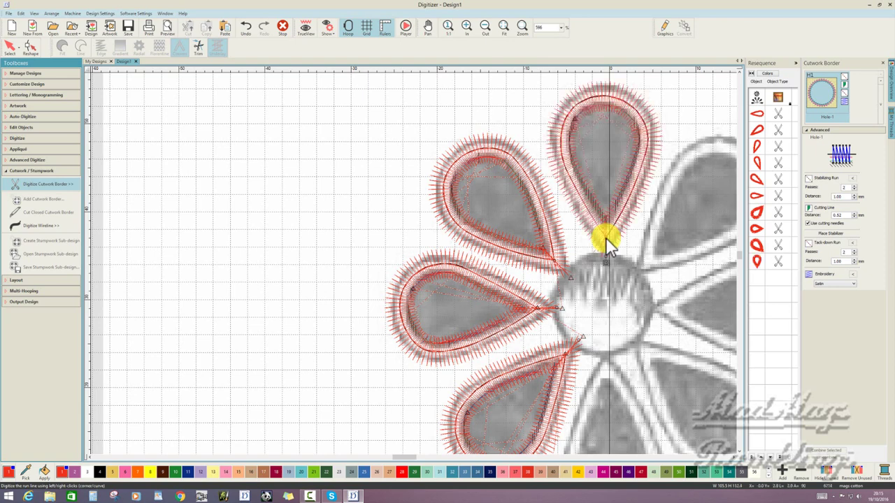
Step: Digitize a complete cutwork border around the upper-right petal of the upper flower, starting from its tip at the center circle
{"action": "left_click", "coordinate": [648, 261]}
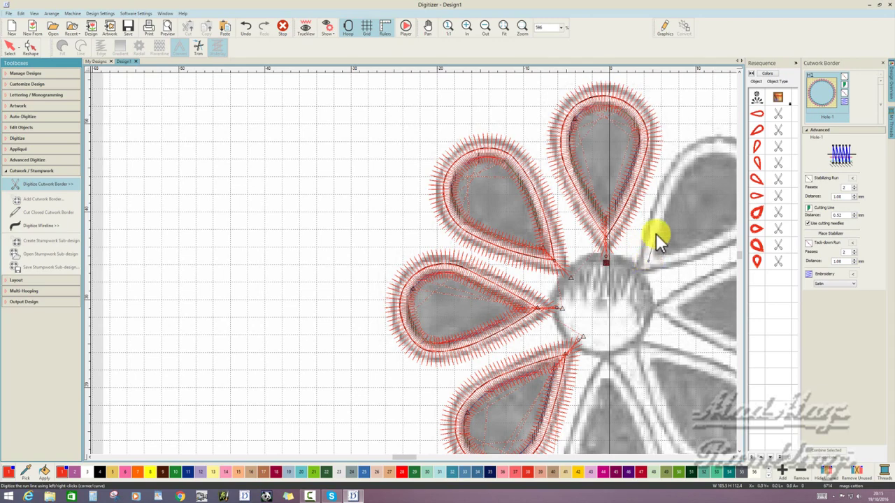
{"action": "right_click", "coordinate": [665, 196]}
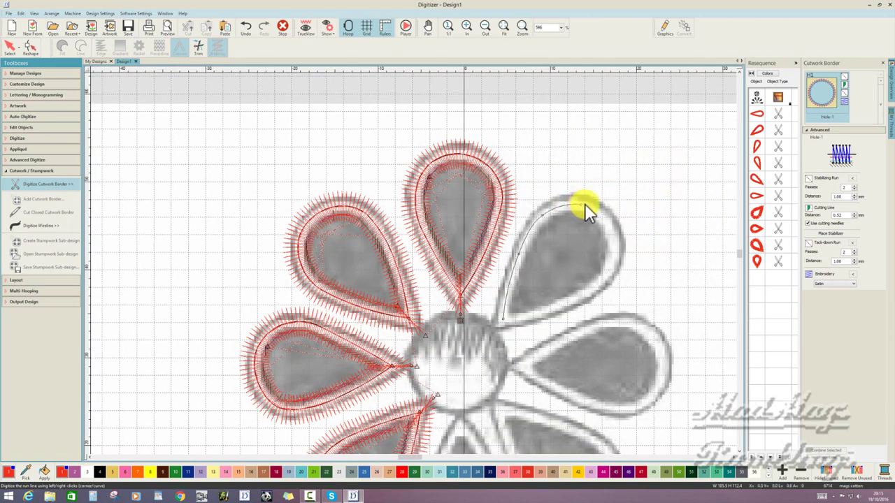
{"action": "right_click", "coordinate": [581, 205]}
{"action": "right_click", "coordinate": [609, 223]}
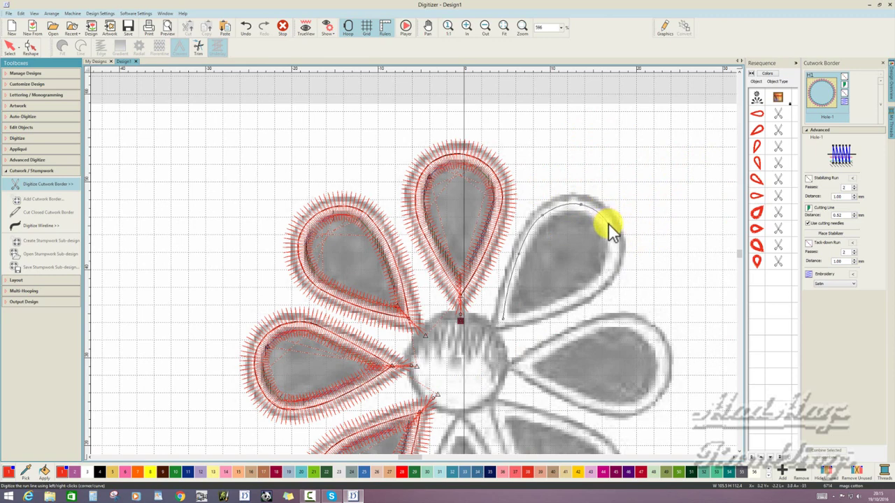
{"action": "right_click", "coordinate": [613, 259]}
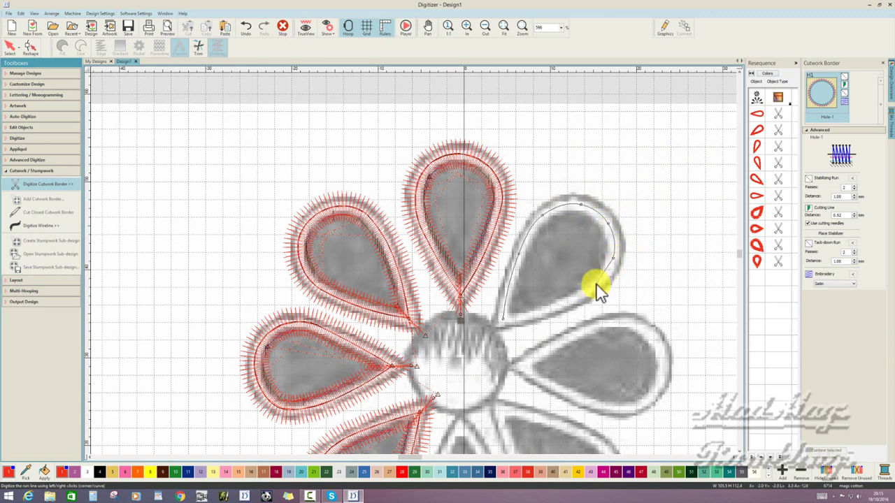
{"action": "right_click", "coordinate": [596, 286]}
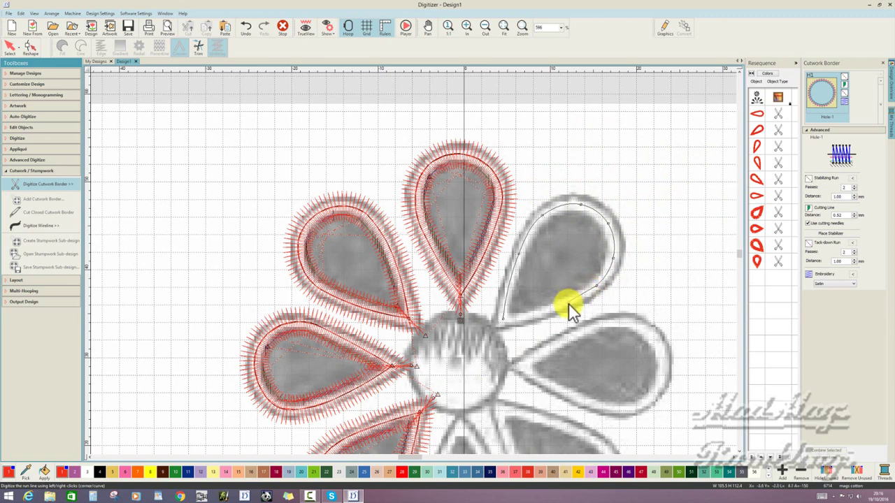
{"action": "right_click", "coordinate": [569, 303]}
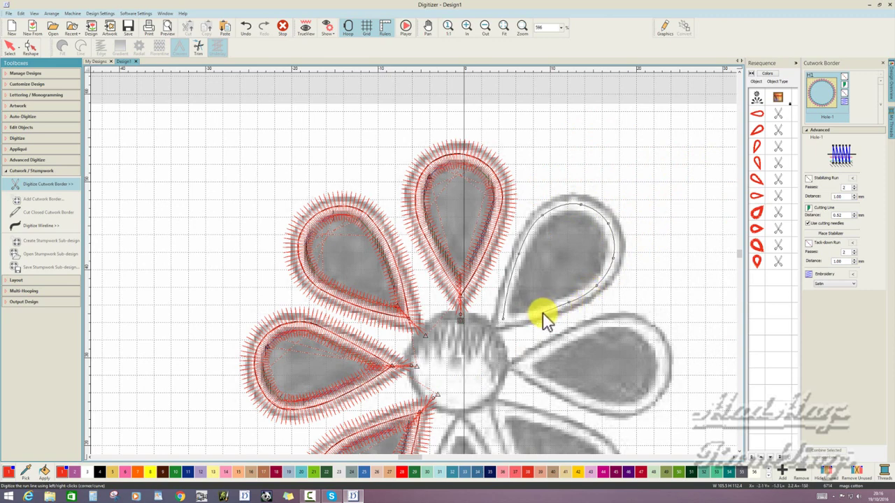
{"action": "right_click", "coordinate": [543, 312]}
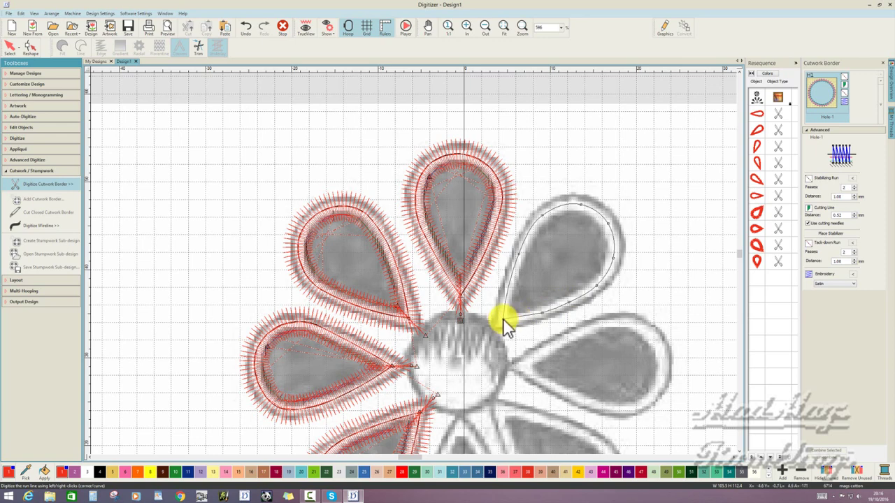
{"action": "key", "text": "Return"}
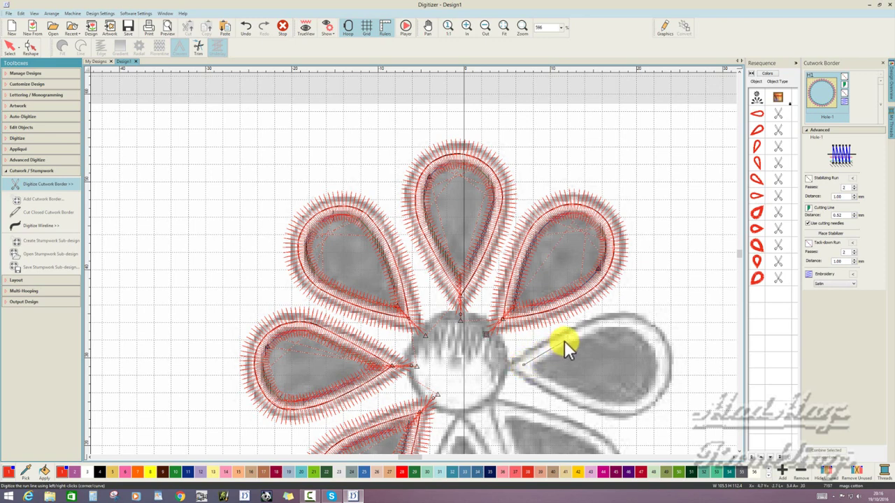
Step: Digitize a complete cutwork border around the horizontal right petal of the upper flower, from its tip along the upper edge and back
{"action": "right_click", "coordinate": [597, 326]}
{"action": "right_click", "coordinate": [656, 340]}
{"action": "right_click", "coordinate": [664, 368]}
{"action": "right_click", "coordinate": [656, 394]}
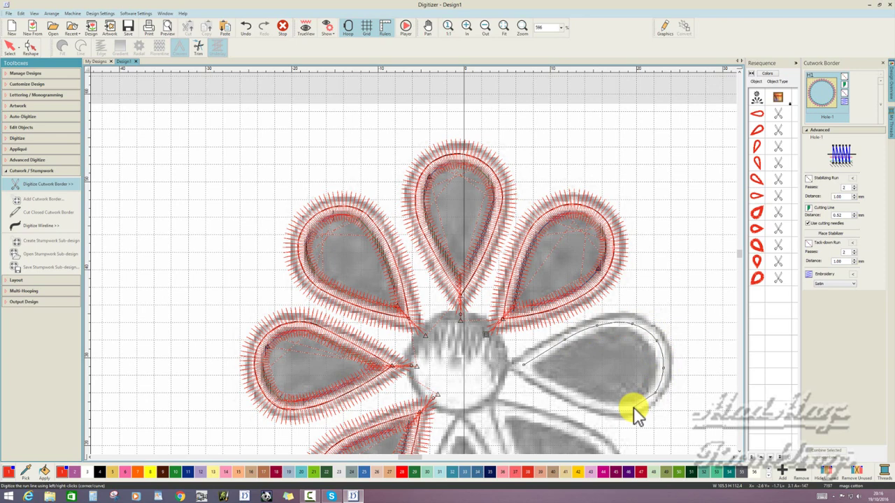
{"action": "right_click", "coordinate": [632, 407]}
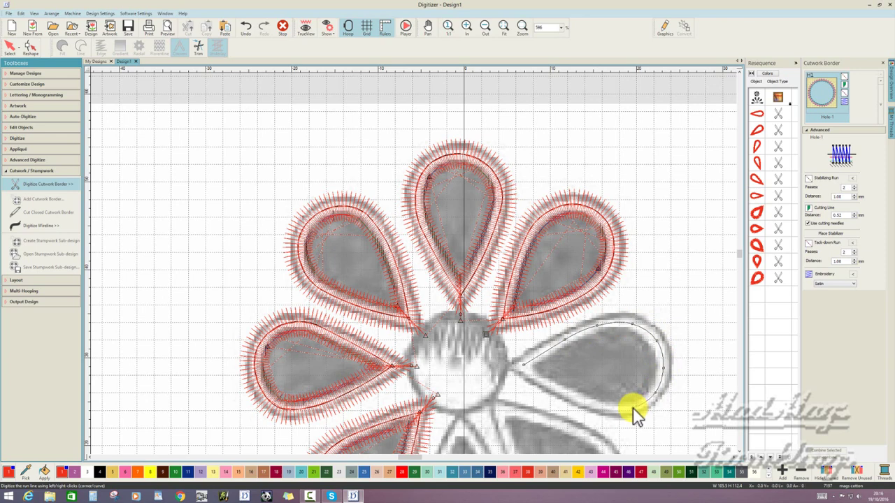
{"action": "right_click", "coordinate": [596, 405]}
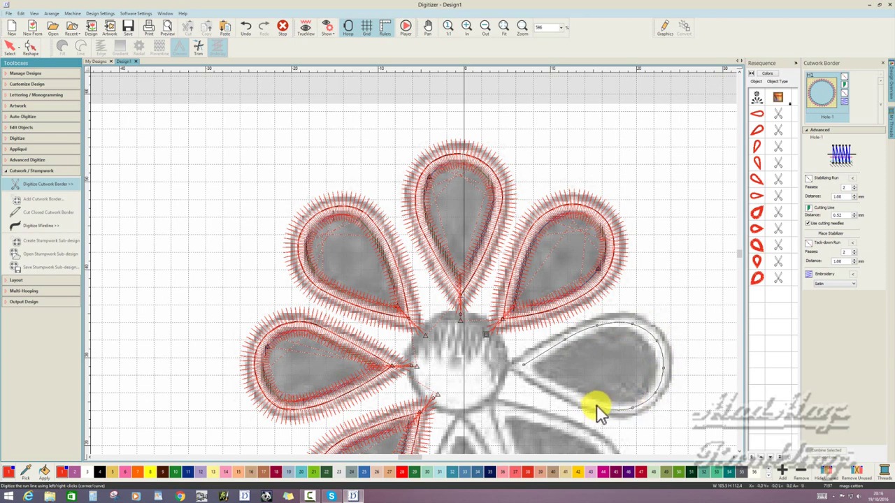
{"action": "right_click", "coordinate": [559, 389]}
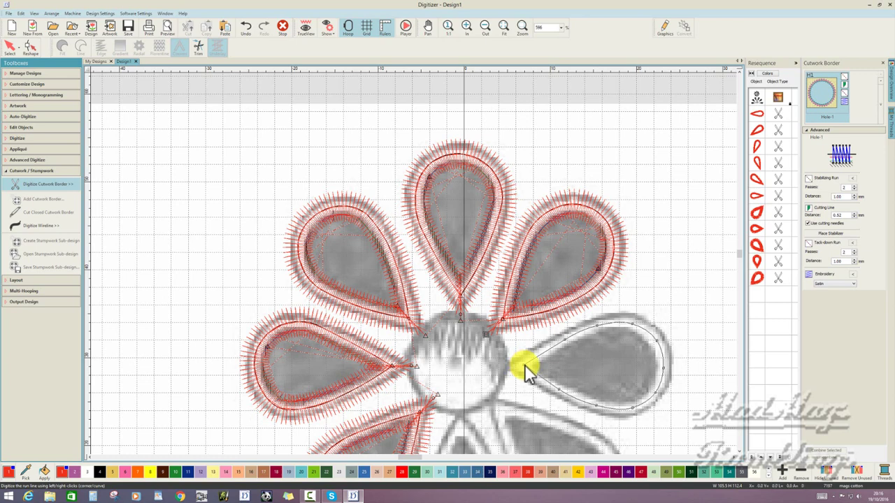
{"action": "key", "text": "Return"}
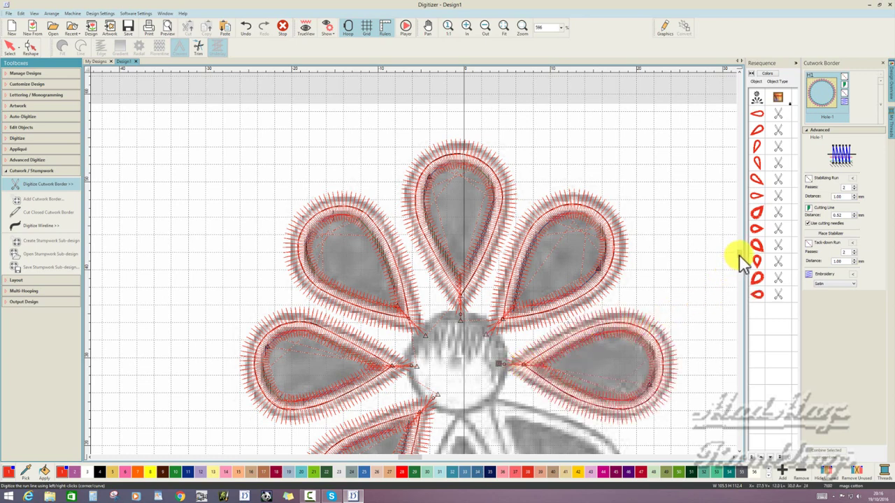
Step: Digitize a complete cutwork border around the lower-right petal of the upper flower, from its tip along the upper edge and back
{"action": "scroll", "coordinate": [744, 260], "scroll_direction": "down", "scroll_amount": 5}
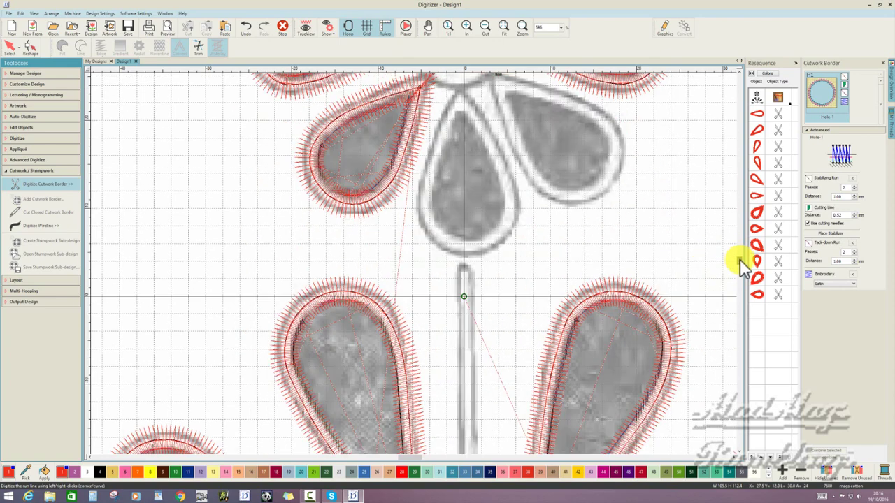
{"action": "scroll", "coordinate": [743, 259], "scroll_direction": "up", "scroll_amount": 2}
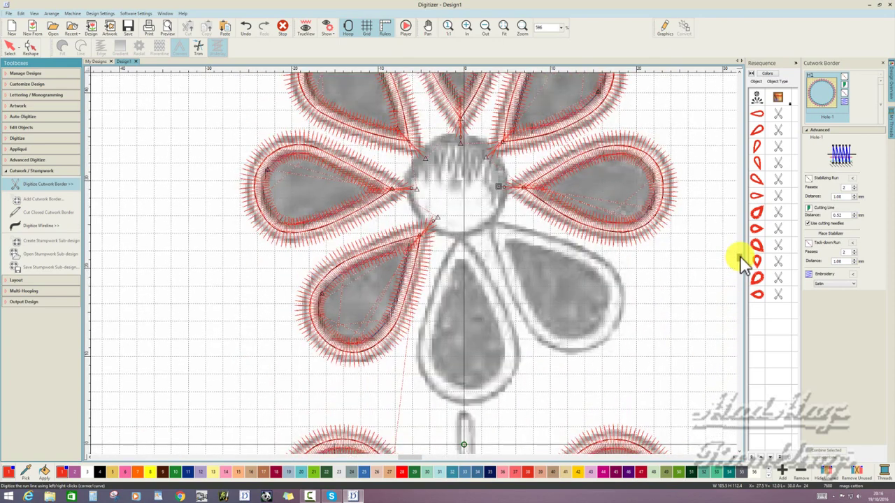
{"action": "left_click", "coordinate": [501, 231]}
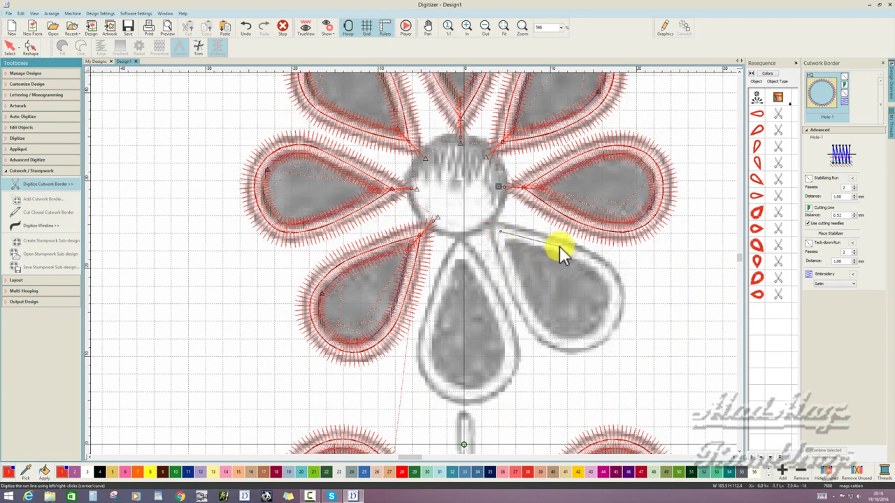
{"action": "left_click", "coordinate": [559, 246]}
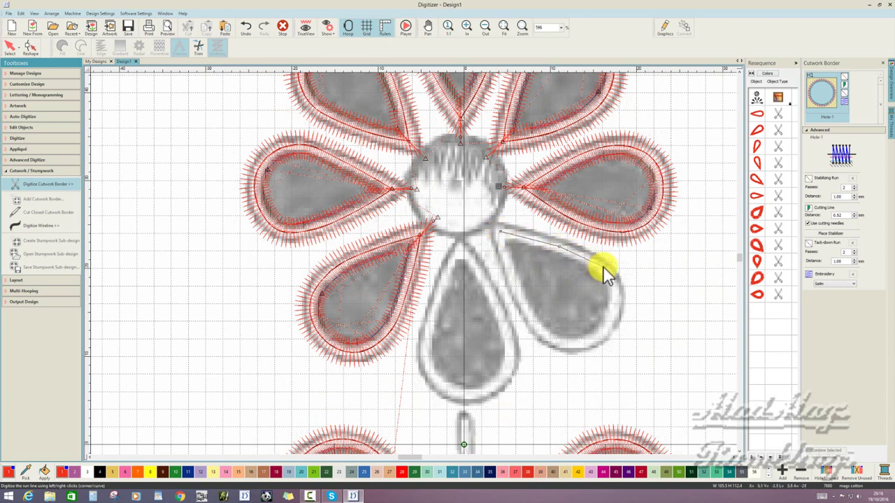
{"action": "right_click", "coordinate": [603, 268]}
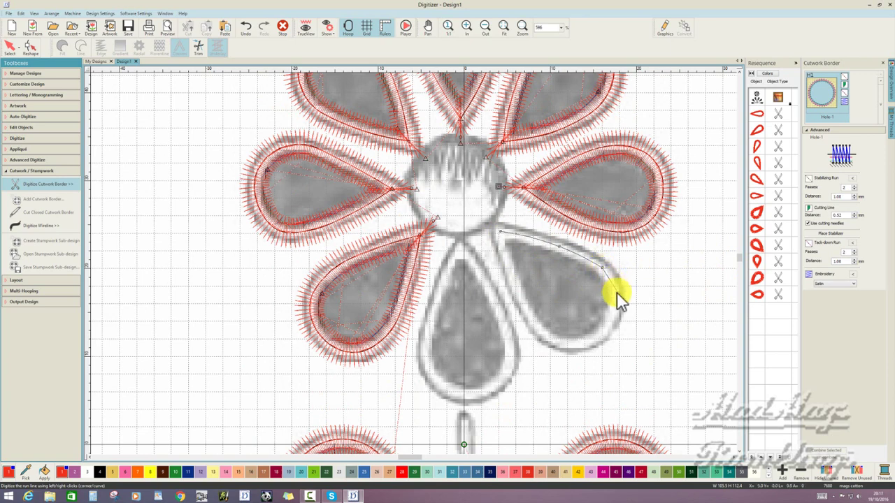
{"action": "right_click", "coordinate": [616, 295]}
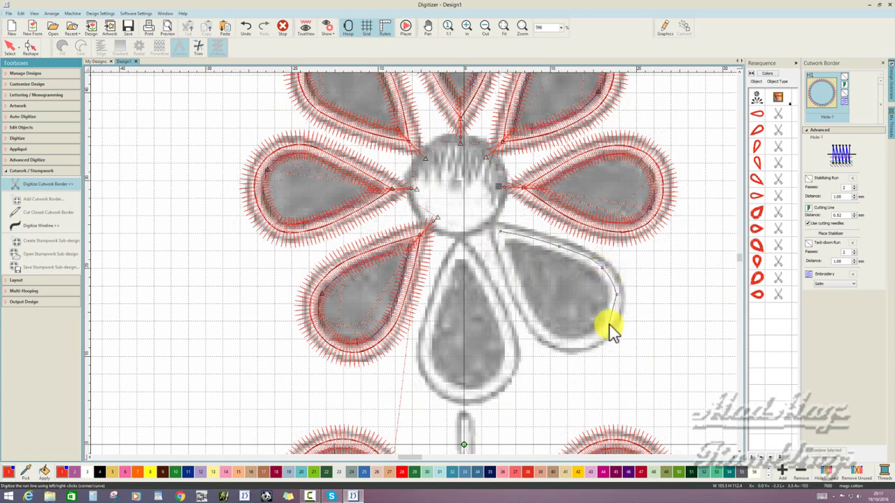
{"action": "right_click", "coordinate": [609, 325]}
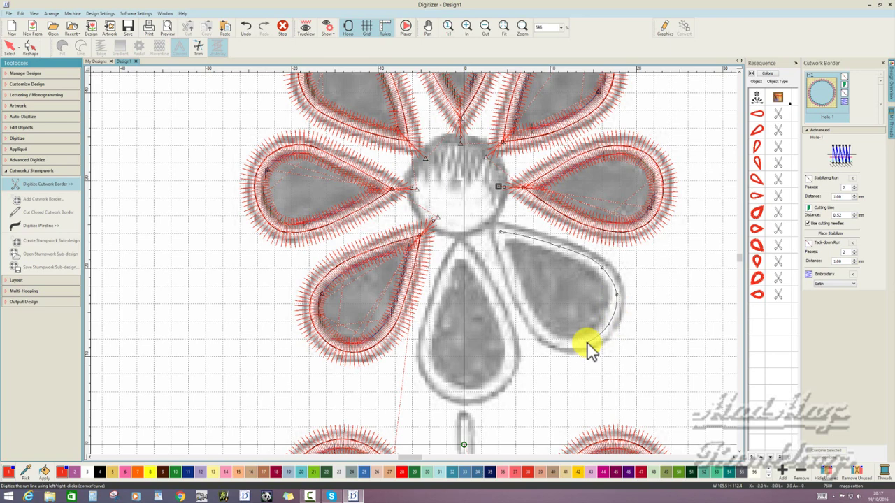
{"action": "right_click", "coordinate": [588, 343]}
{"action": "right_click", "coordinate": [563, 344]}
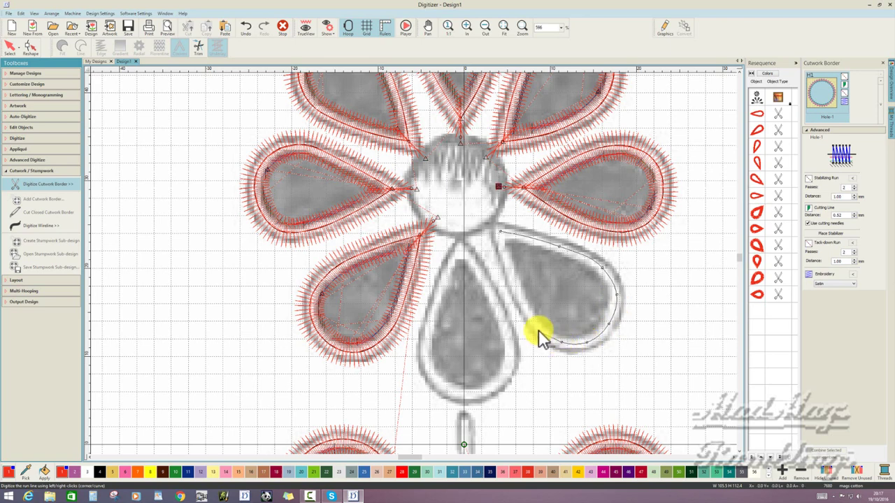
{"action": "right_click", "coordinate": [534, 322]}
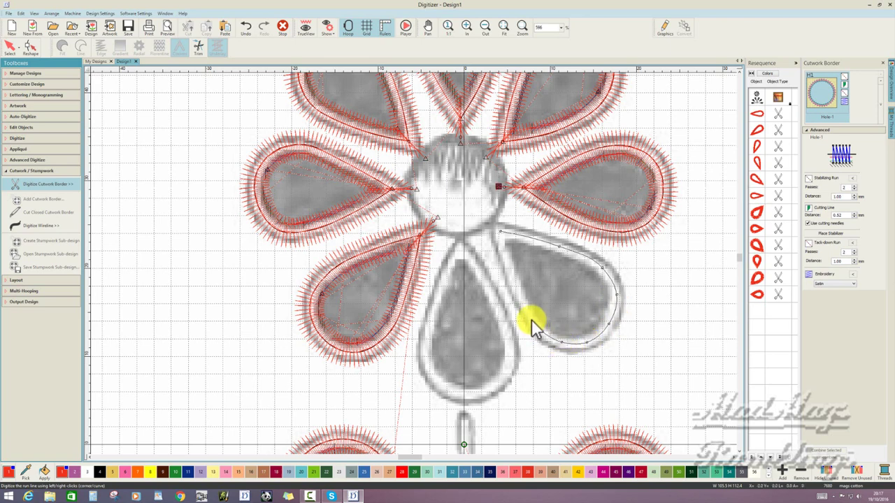
{"action": "right_click", "coordinate": [516, 286]}
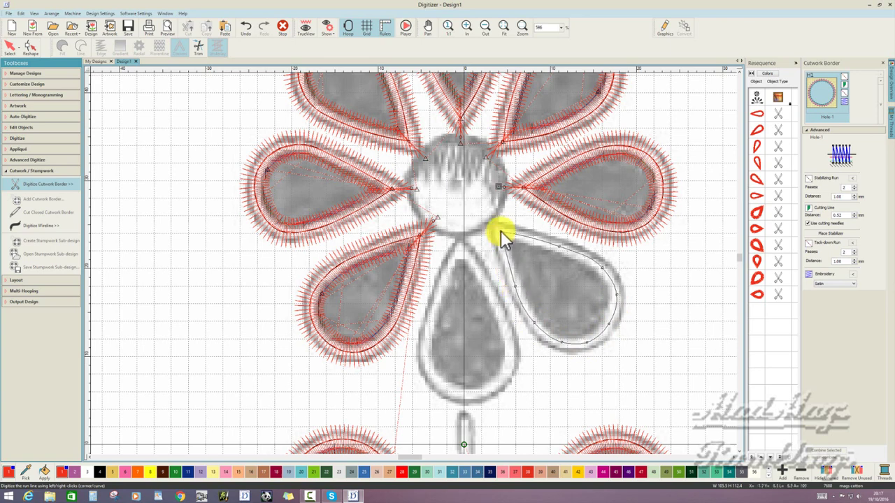
{"action": "key", "text": "Return"}
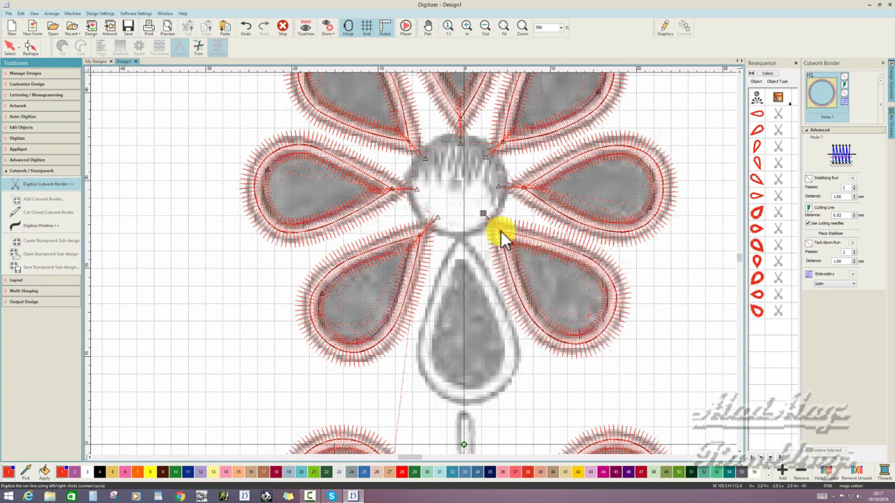
Step: Digitize a complete cutwork border around the vertical petal below the upper flower's center circle, starting from its tip
{"action": "left_click", "coordinate": [461, 249]}
{"action": "left_click", "coordinate": [488, 288]}
{"action": "right_click", "coordinate": [506, 325]}
{"action": "right_click", "coordinate": [509, 357]}
{"action": "right_click", "coordinate": [497, 382]}
{"action": "right_click", "coordinate": [463, 395]}
{"action": "right_click", "coordinate": [432, 378]}
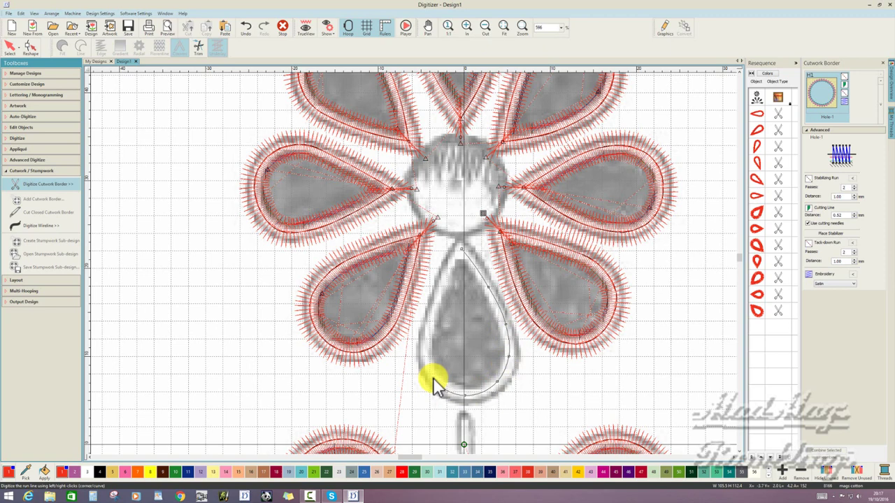
{"action": "right_click", "coordinate": [424, 340]}
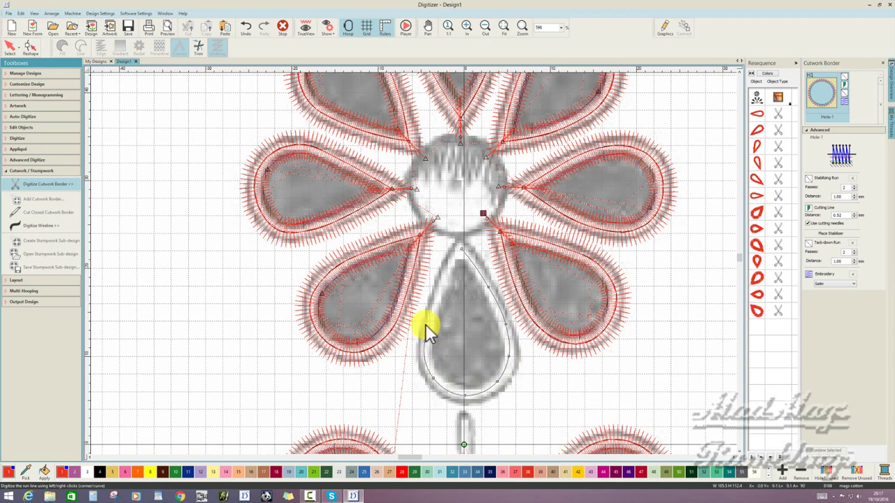
{"action": "right_click", "coordinate": [439, 290]}
{"action": "key", "text": "Return"}
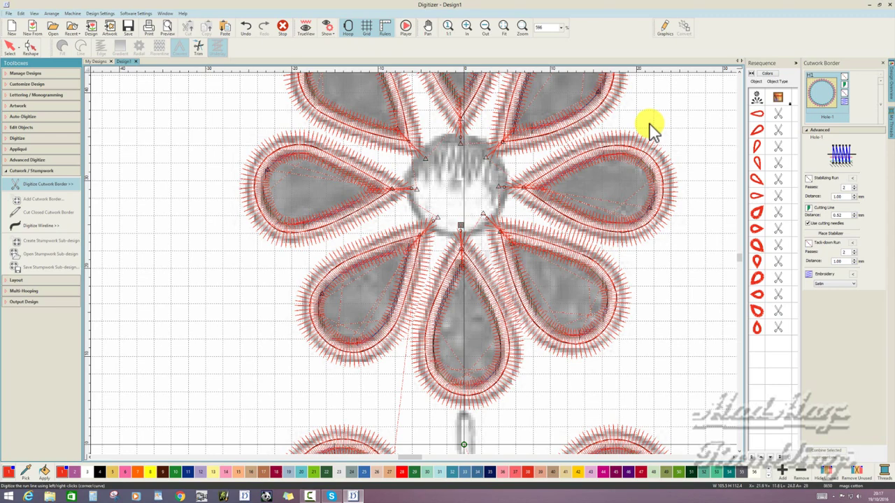
Step: Display the whole design in TrueView to check the stitched look of all petal borders
{"action": "scroll", "coordinate": [416, 269], "scroll_direction": "down", "scroll_amount": 1}
{"action": "scroll", "coordinate": [412, 270], "scroll_direction": "down", "scroll_amount": 1}
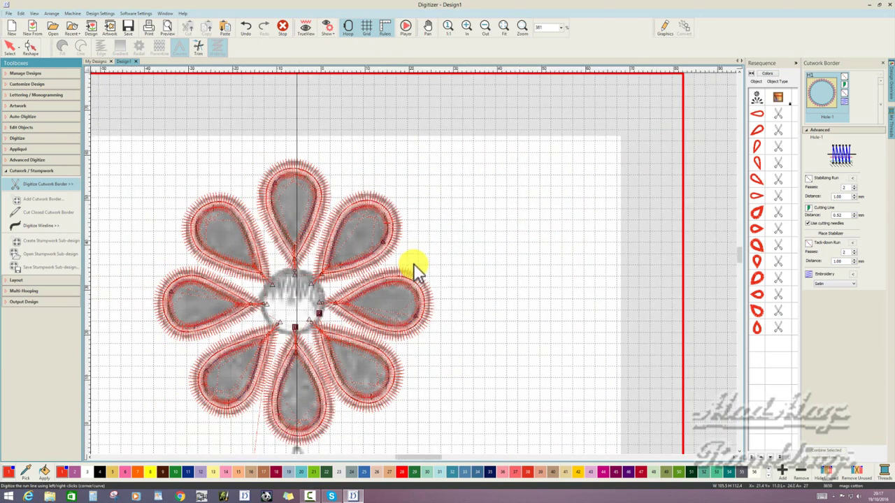
{"action": "scroll", "coordinate": [412, 269], "scroll_direction": "down", "scroll_amount": 1}
{"action": "scroll", "coordinate": [413, 275], "scroll_direction": "down", "scroll_amount": 1}
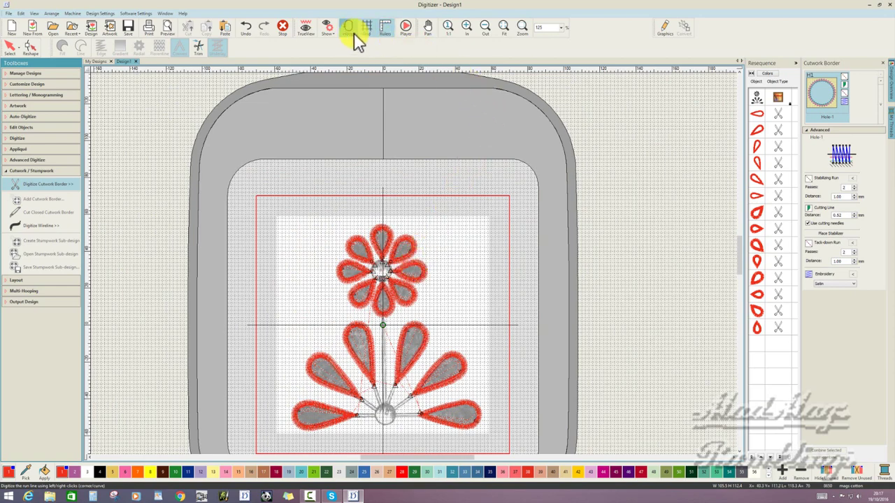
{"action": "left_click", "coordinate": [305, 28]}
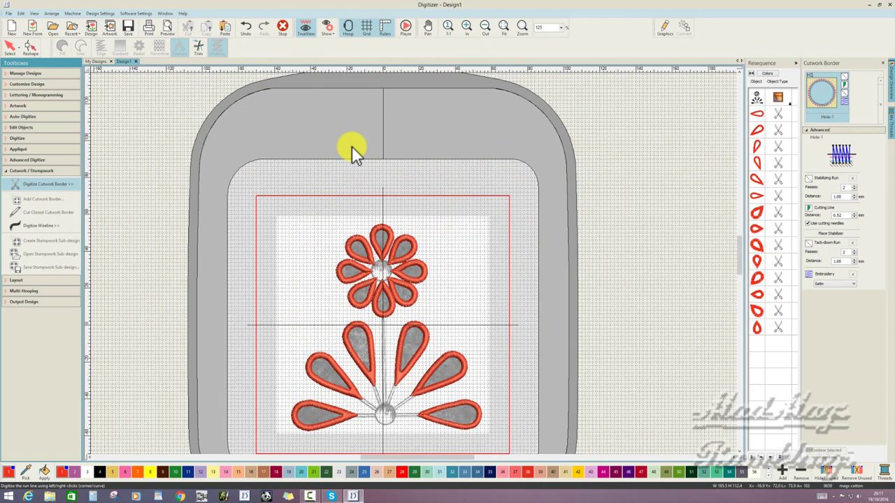
Step: Try to edit the cutwork border settings of several petals at once by selecting their borders together in the stitching sequence
{"action": "left_click", "coordinate": [395, 253]}
{"action": "left_click", "coordinate": [759, 115]}
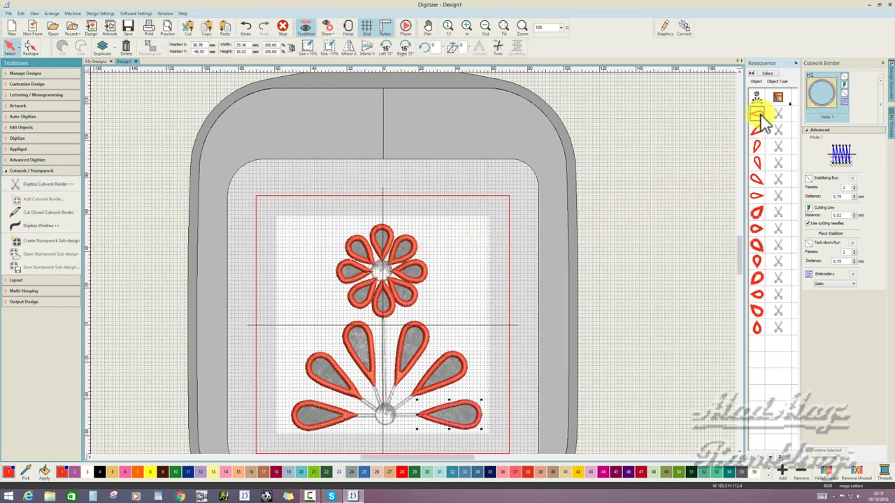
{"action": "left_click", "coordinate": [759, 330], "text": "shift"}
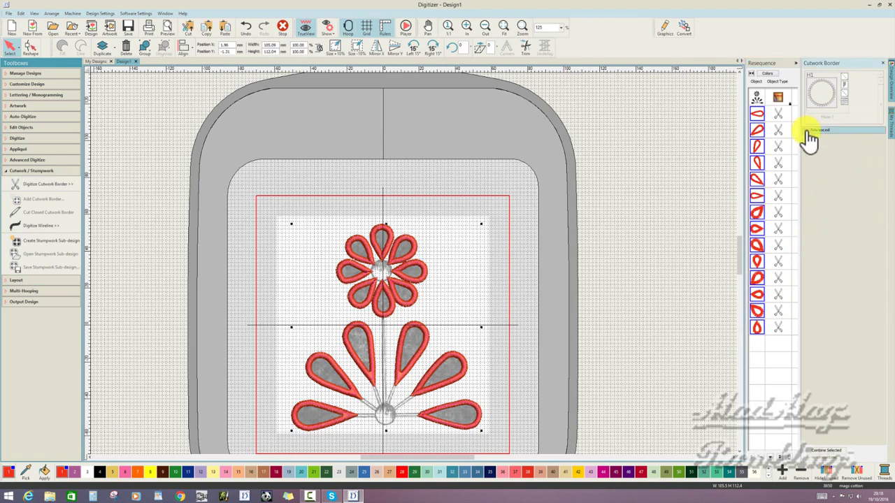
{"action": "left_click", "coordinate": [758, 131]}
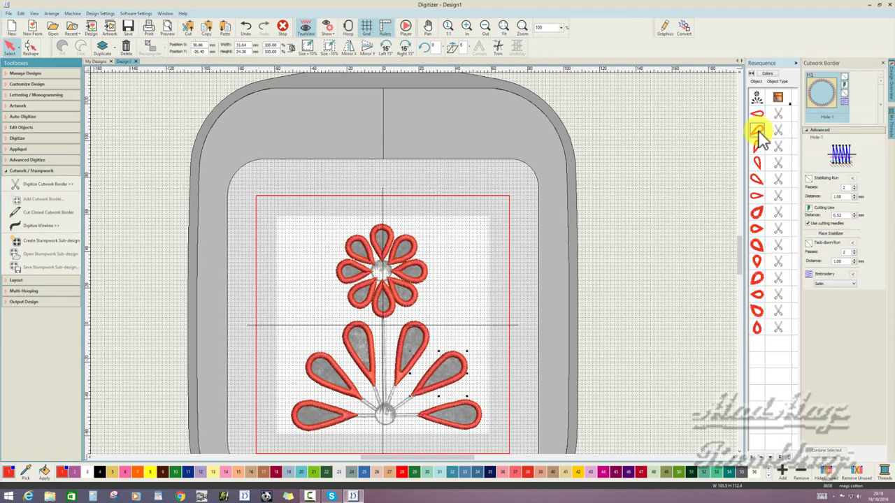
{"action": "left_click", "coordinate": [758, 331], "text": "shift"}
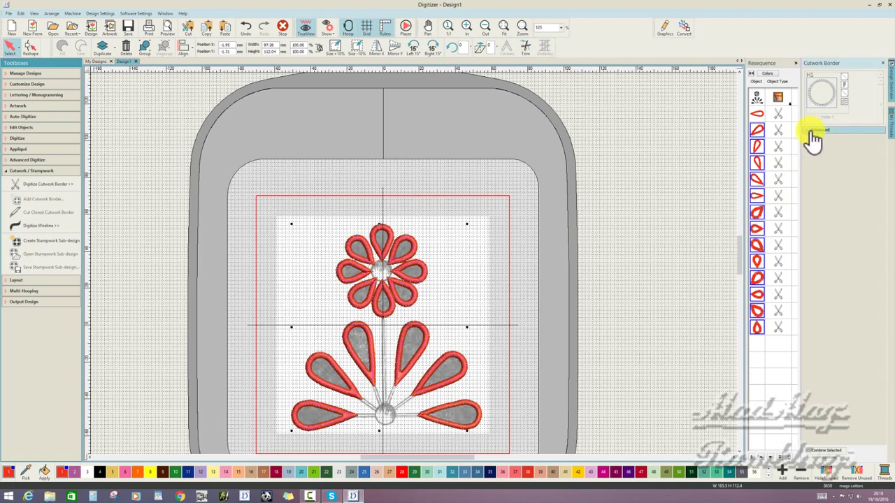
Step: Set the satin embroidery width to 2.5 mm for the cutwork border of the lower flower's diagonal right petal
{"action": "left_click", "coordinate": [761, 133]}
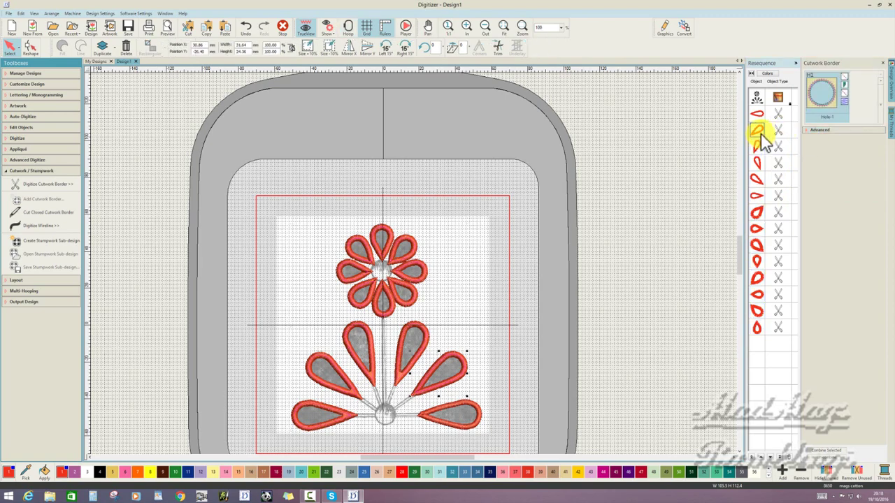
{"action": "left_click", "coordinate": [845, 133]}
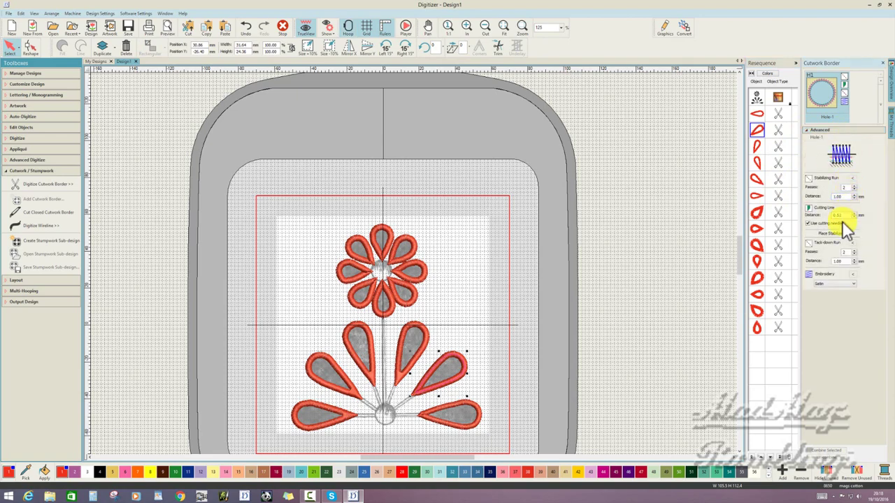
{"action": "left_click", "coordinate": [853, 274]}
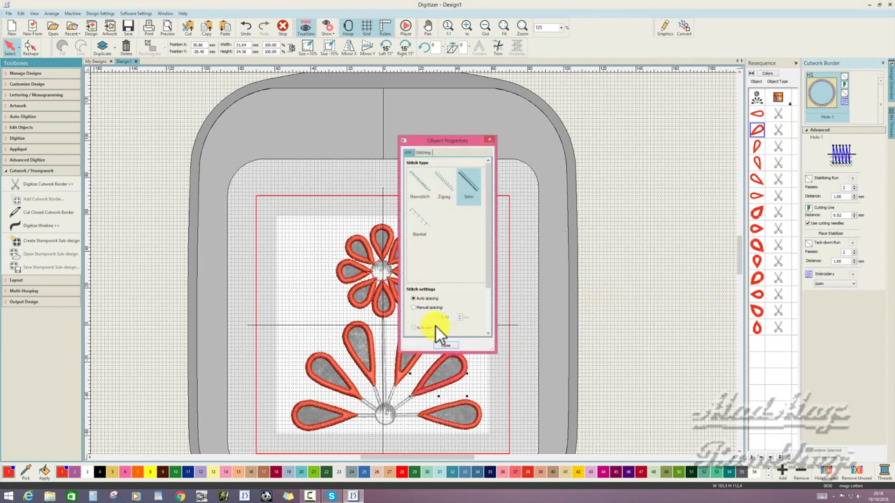
{"action": "left_click_drag", "start_coordinate": [488, 235], "coordinate": [491, 293]}
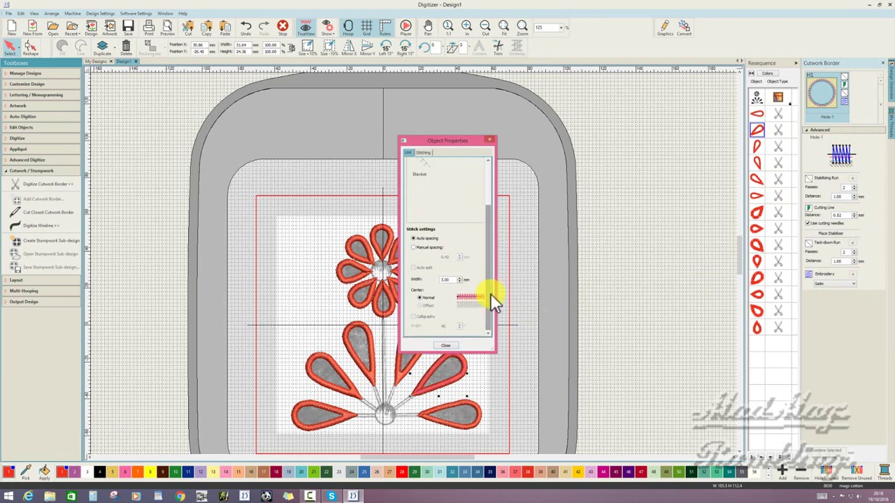
{"action": "double_click", "coordinate": [442, 280]}
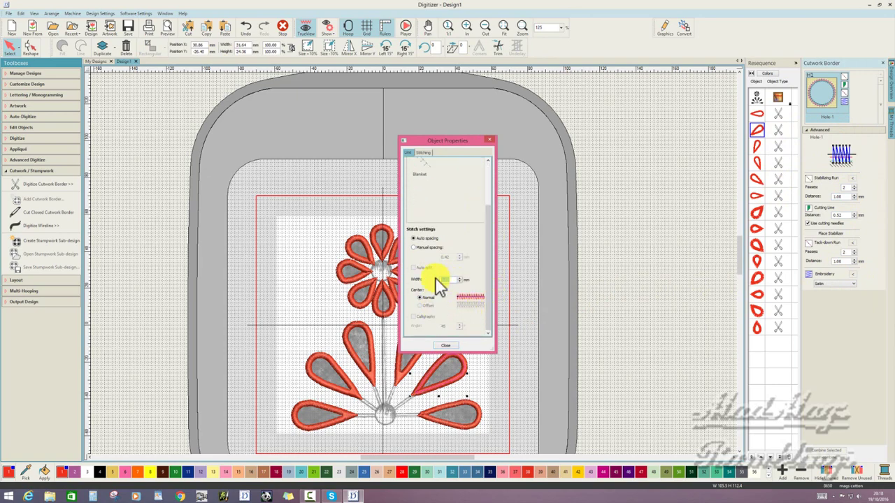
{"action": "type", "text": "2.5"}
{"action": "left_click", "coordinate": [443, 342]}
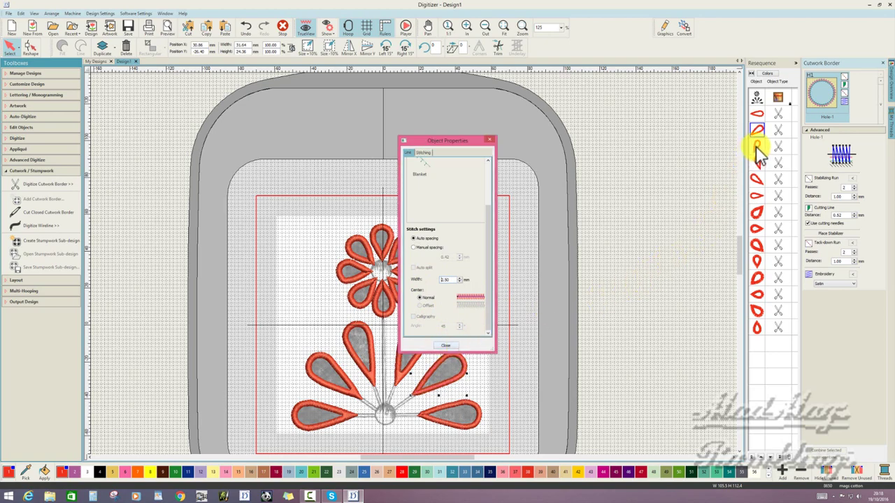
{"action": "left_click", "coordinate": [447, 346]}
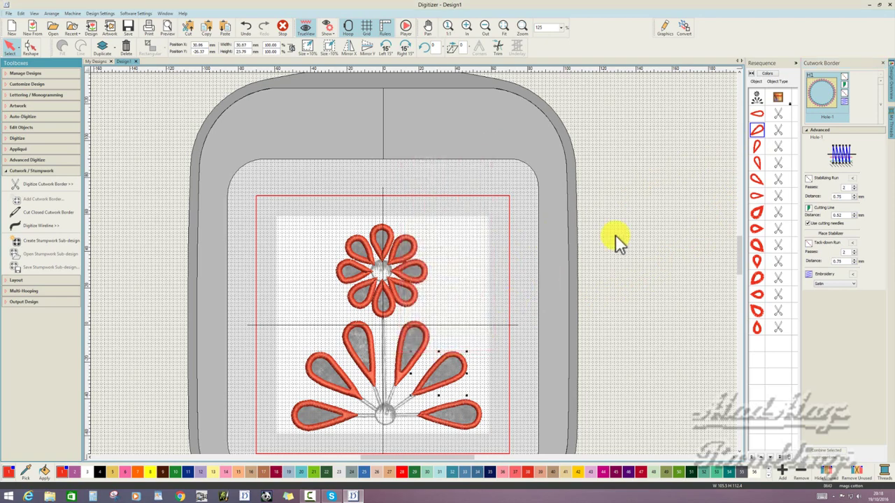
Step: Set the satin embroidery width to 2.50 mm for the cutwork border of the lower flower's steep petal just right of the stem
{"action": "left_click", "coordinate": [759, 147]}
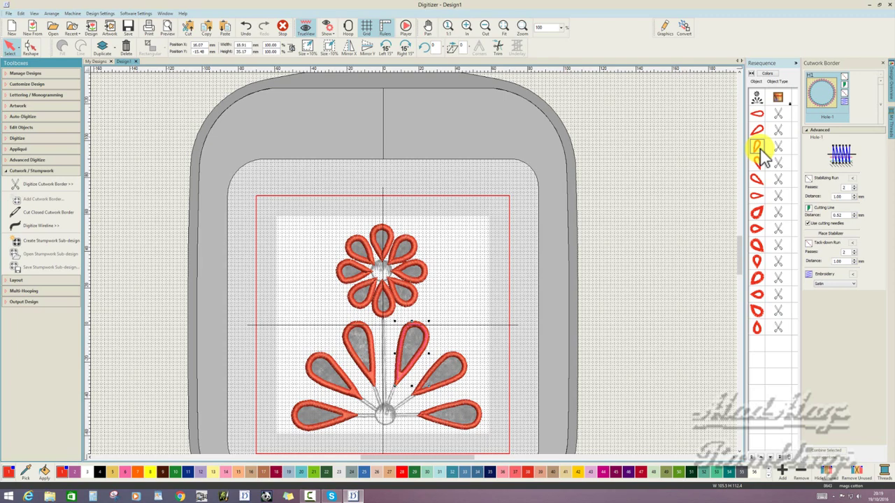
{"action": "left_click", "coordinate": [853, 273]}
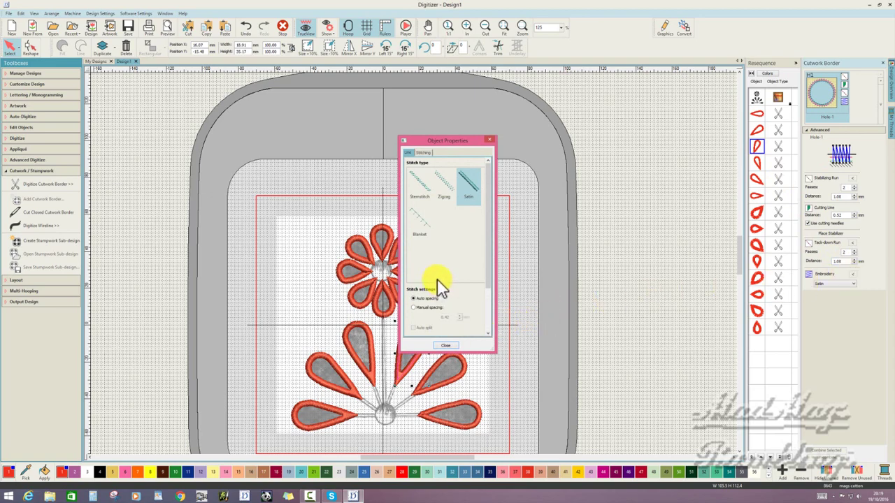
{"action": "left_click_drag", "start_coordinate": [487, 252], "coordinate": [489, 296]}
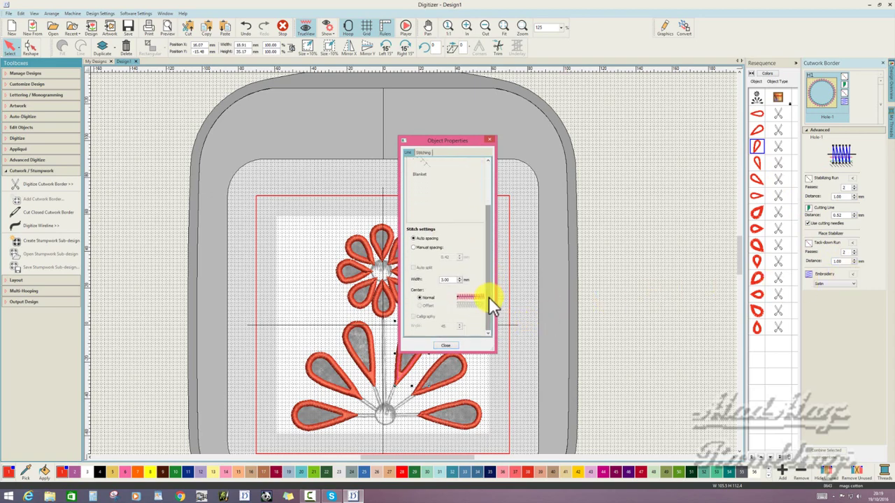
{"action": "double_click", "coordinate": [445, 280]}
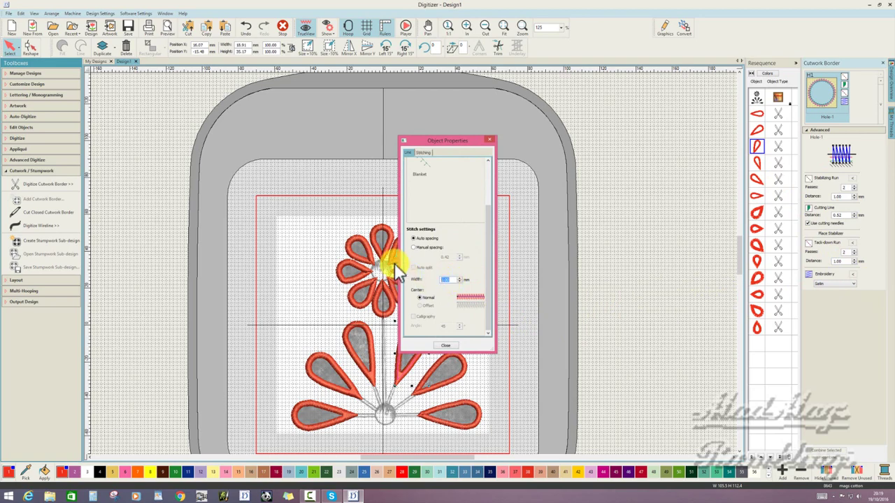
{"action": "type", "text": "2."}
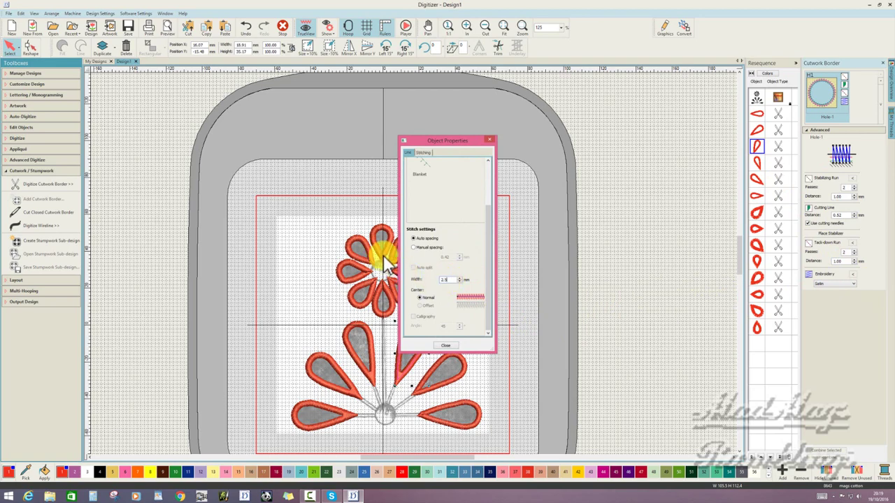
{"action": "type", "text": "50"}
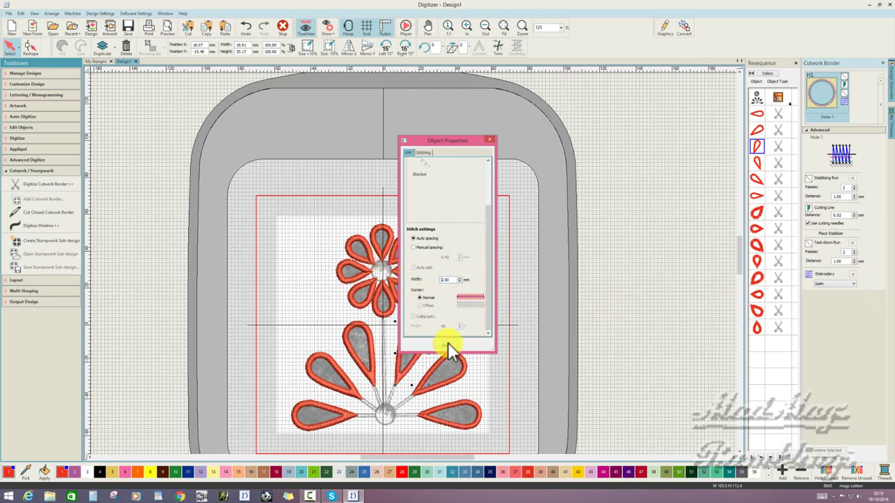
{"action": "left_click", "coordinate": [447, 345]}
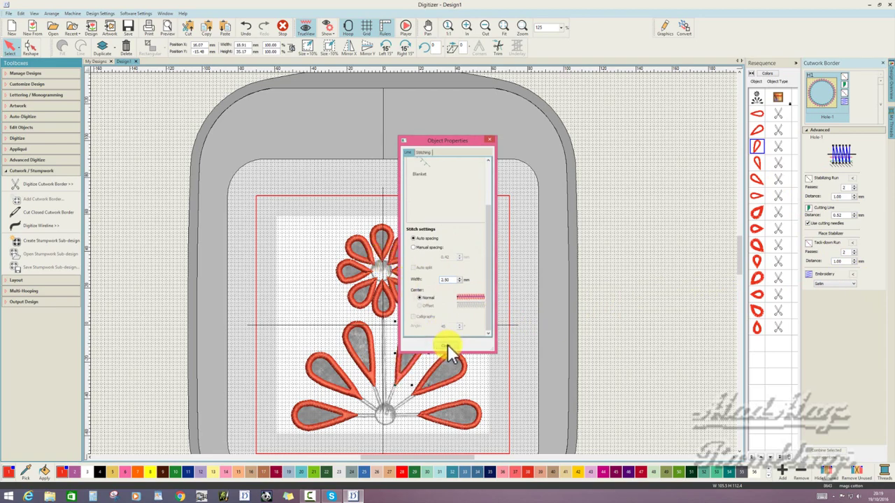
Step: Set the satin embroidery width to 2.5 mm for the cutwork border of the lower flower's steep petal just left of the stem
{"action": "left_click", "coordinate": [760, 163]}
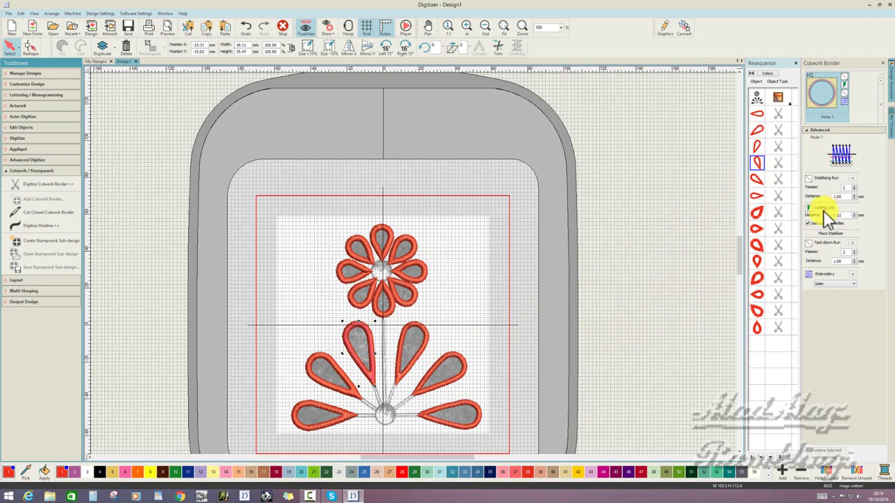
{"action": "left_click", "coordinate": [853, 273]}
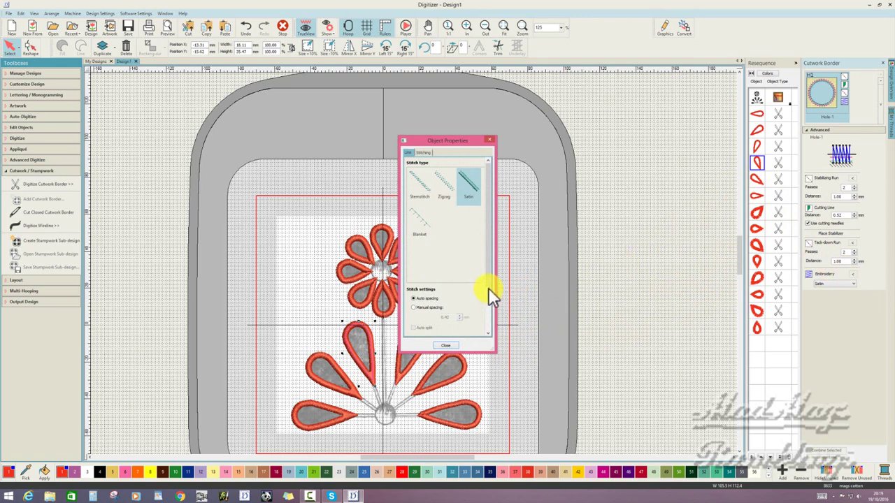
{"action": "left_click_drag", "start_coordinate": [486, 282], "coordinate": [487, 322]}
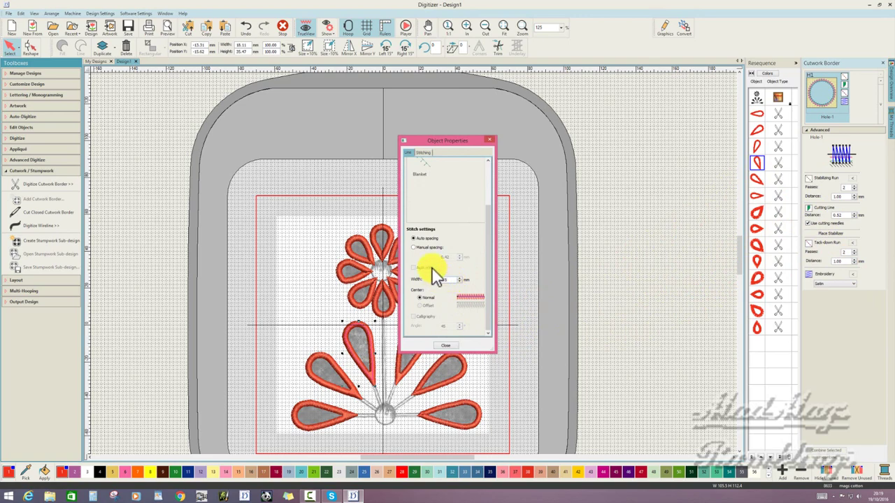
{"action": "left_click", "coordinate": [450, 346]}
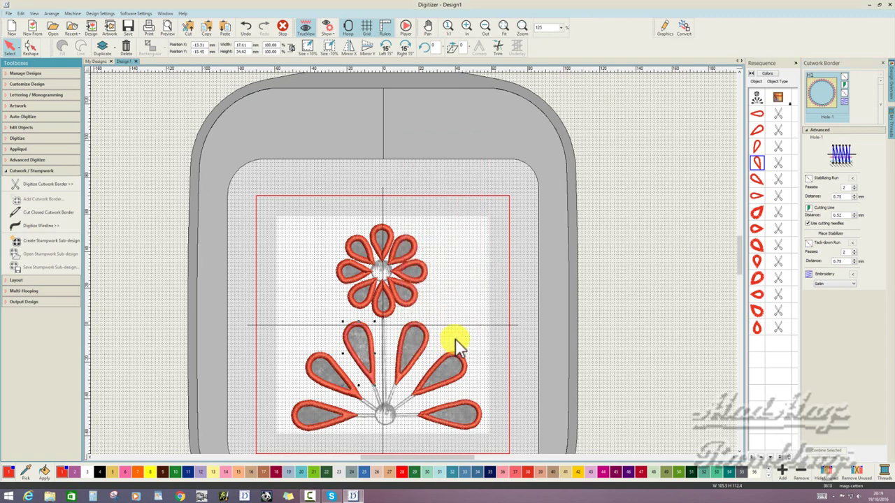
Step: Set the satin embroidery width to 2.50 mm for the cutwork border of the lower flower's diagonal left petal
{"action": "left_click", "coordinate": [763, 184]}
{"action": "right_click", "coordinate": [765, 187]}
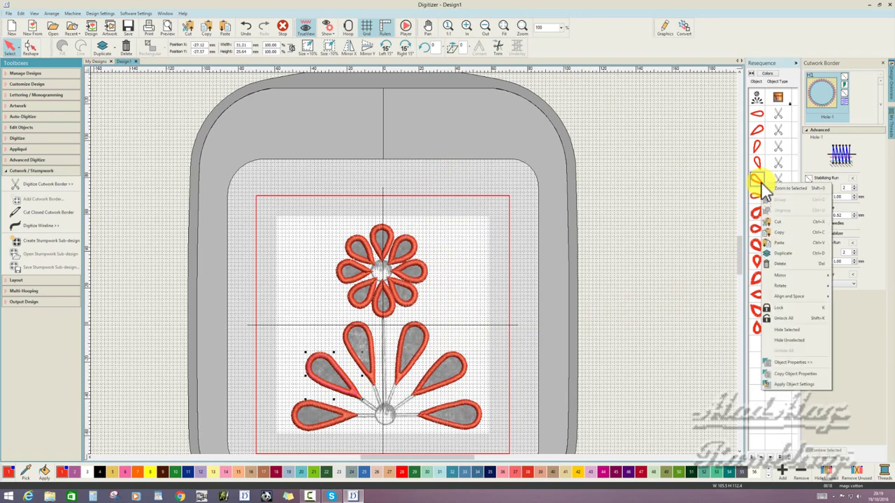
{"action": "left_click", "coordinate": [800, 361]}
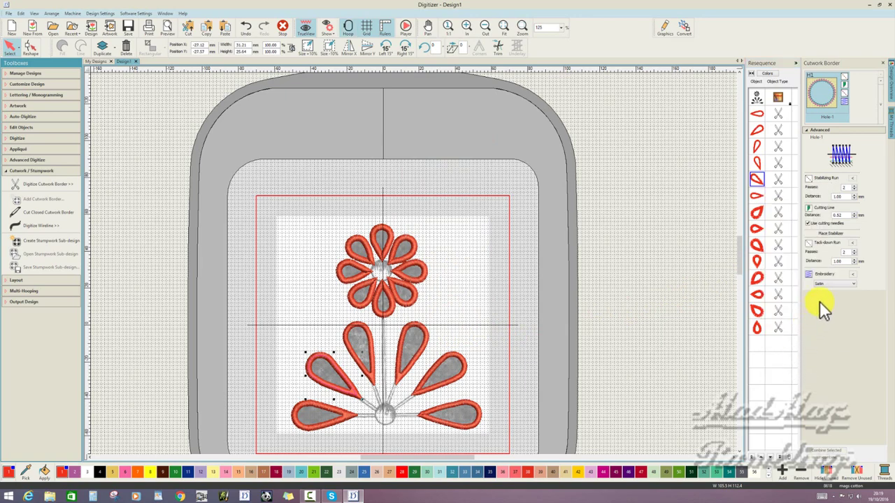
{"action": "left_click", "coordinate": [853, 273]}
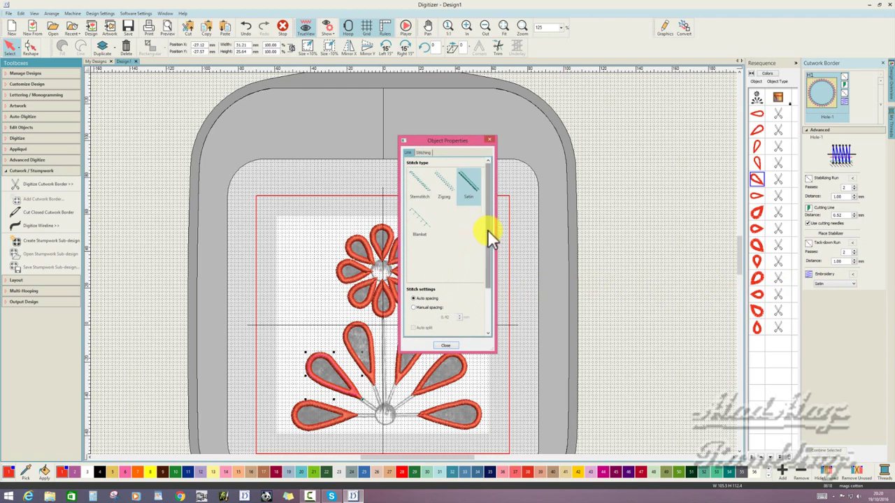
{"action": "left_click_drag", "start_coordinate": [489, 231], "coordinate": [428, 280]}
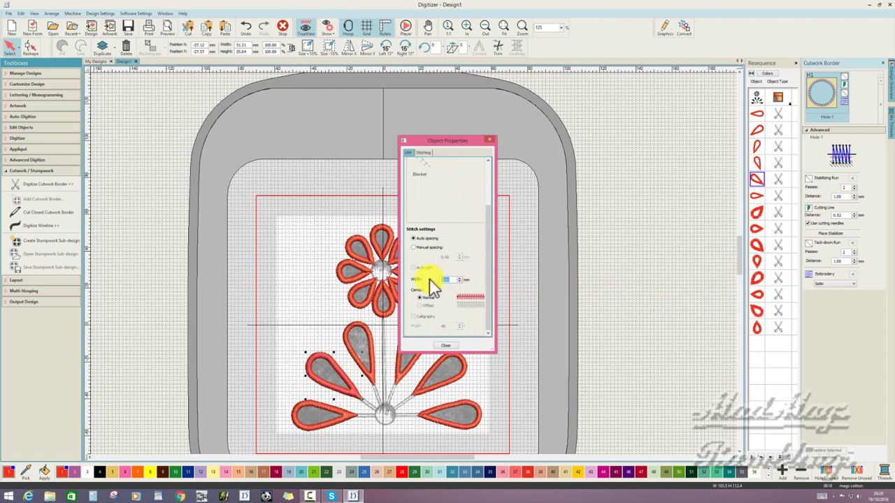
{"action": "type", "text": "2.50"}
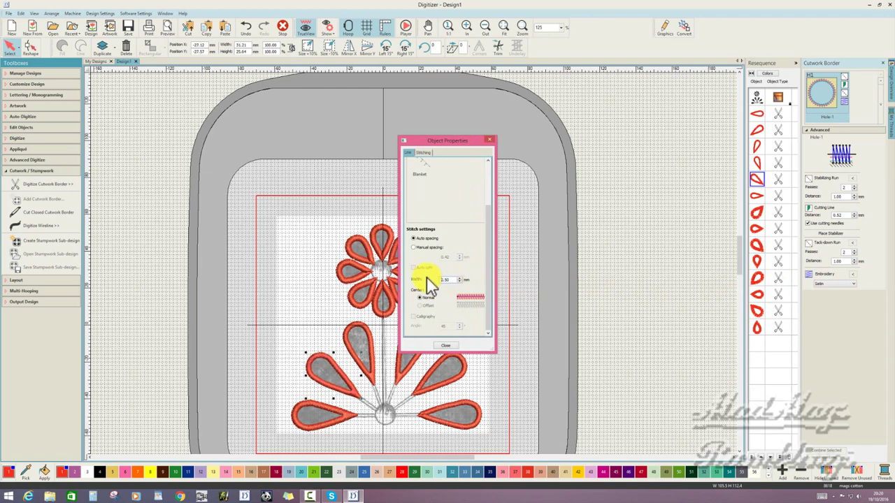
{"action": "left_click", "coordinate": [447, 346]}
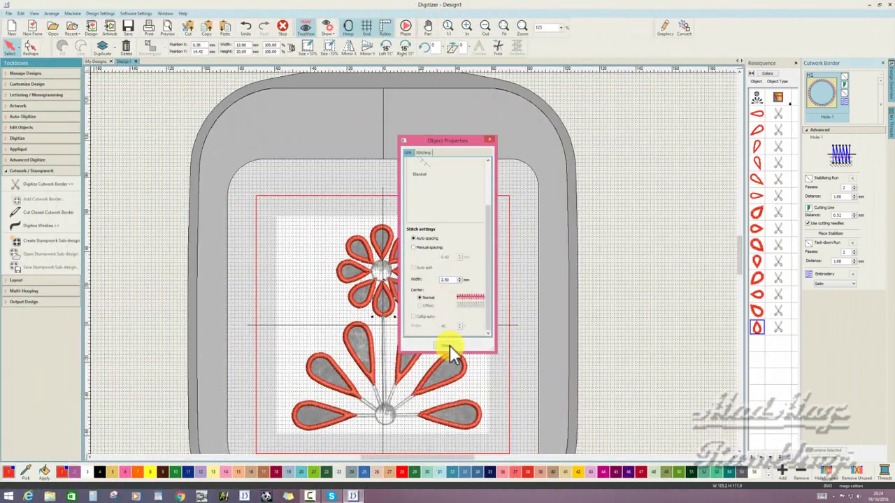
Step: Accept the 2.50 mm satin width for the upper flower's bottom petal and clear the selection
{"action": "left_click", "coordinate": [450, 345]}
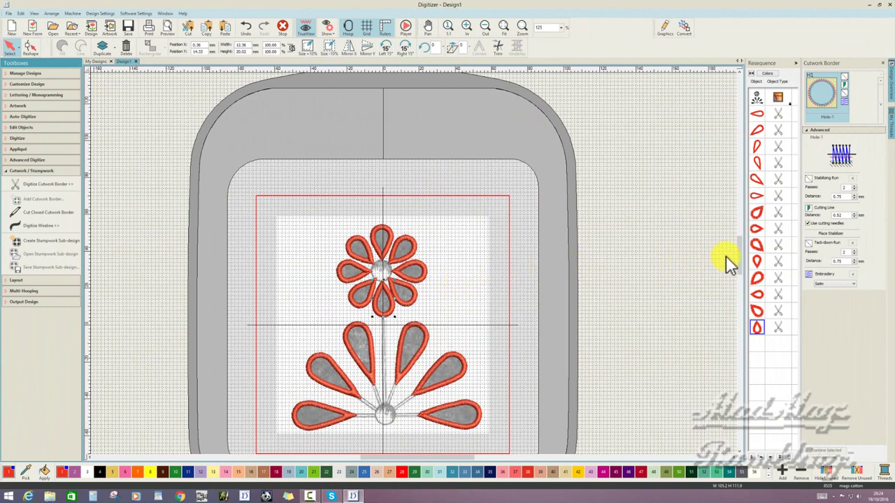
{"action": "left_click", "coordinate": [477, 310]}
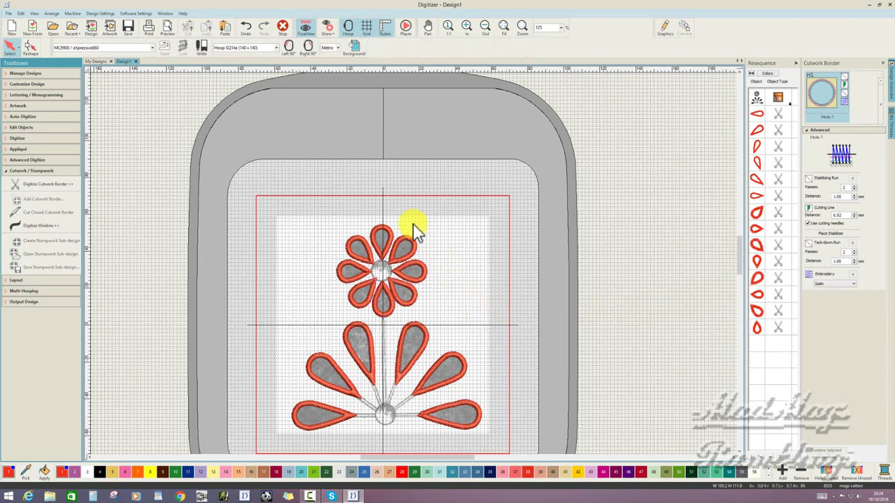
Step: Preview the printed design worksheet in a two-page view to examine the color and cutter sequence of the separate borders
{"action": "left_click", "coordinate": [9, 14]}
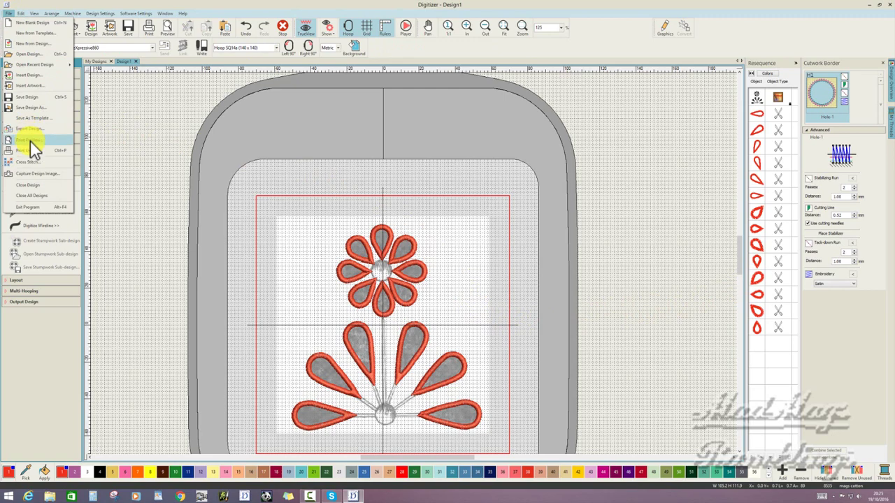
{"action": "key", "text": "Escape"}
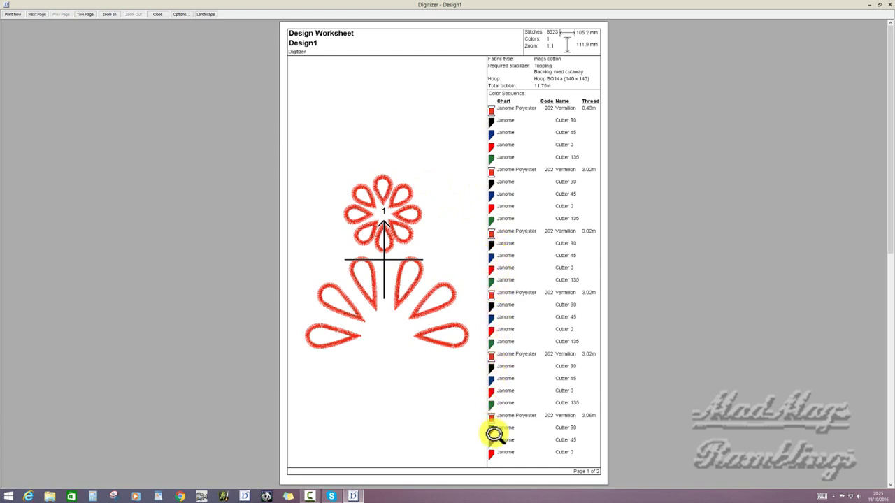
{"action": "left_click", "coordinate": [86, 14]}
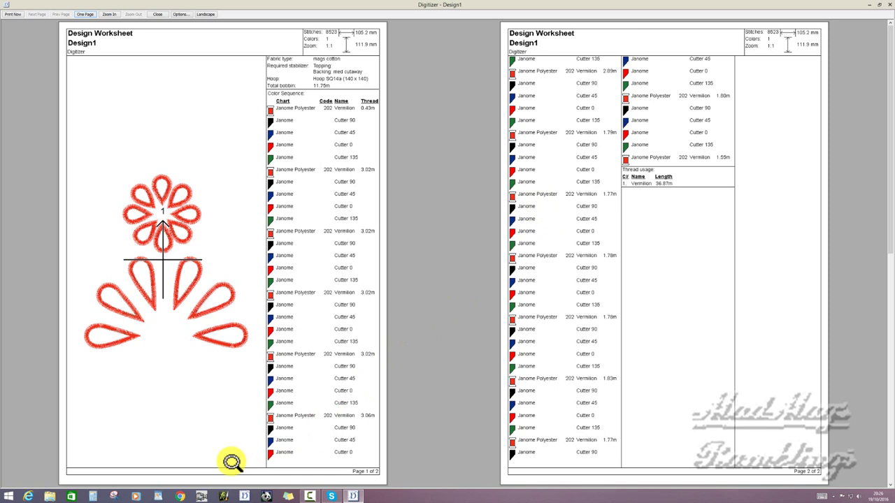
{"action": "left_click", "coordinate": [160, 15]}
Step: Select all the petal borders in the stitching sequence and combine them into one cutwork sequence
{"action": "left_click", "coordinate": [756, 114]}
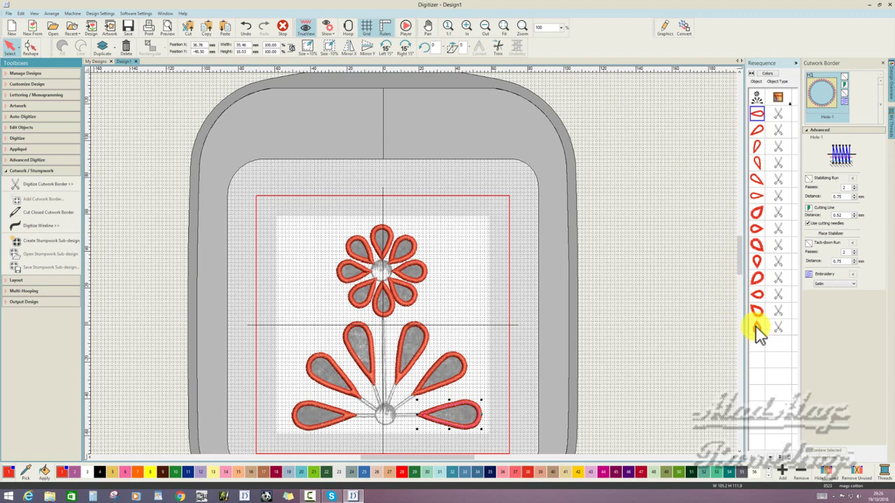
{"action": "left_click", "coordinate": [758, 328], "text": "shift"}
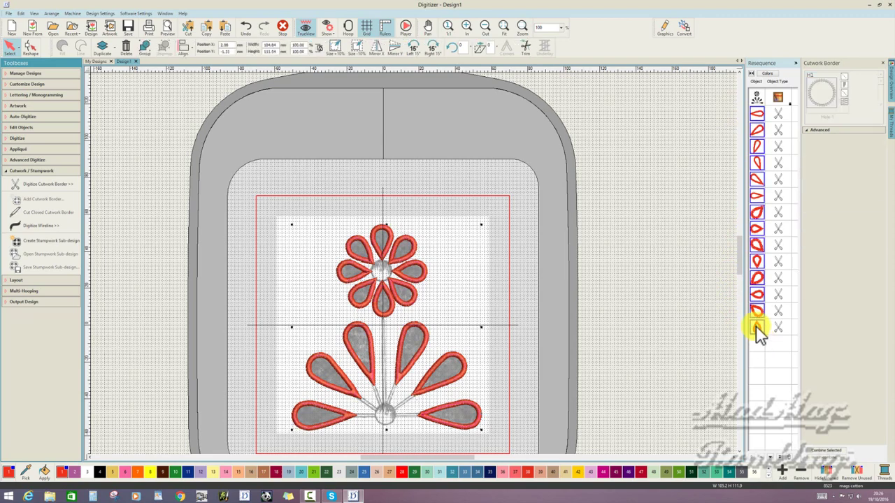
{"action": "left_click", "coordinate": [823, 455]}
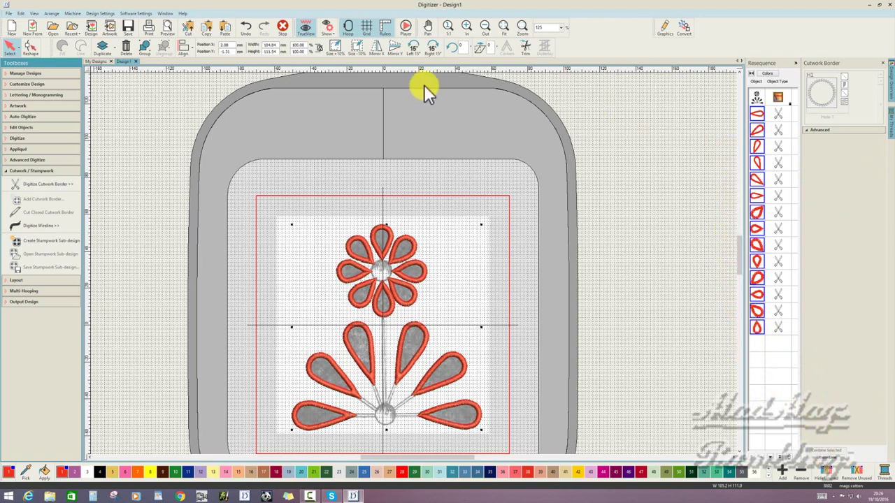
Step: Preview the worksheet again to check the color and cutter sequence of the combined borders
{"action": "left_click", "coordinate": [9, 13]}
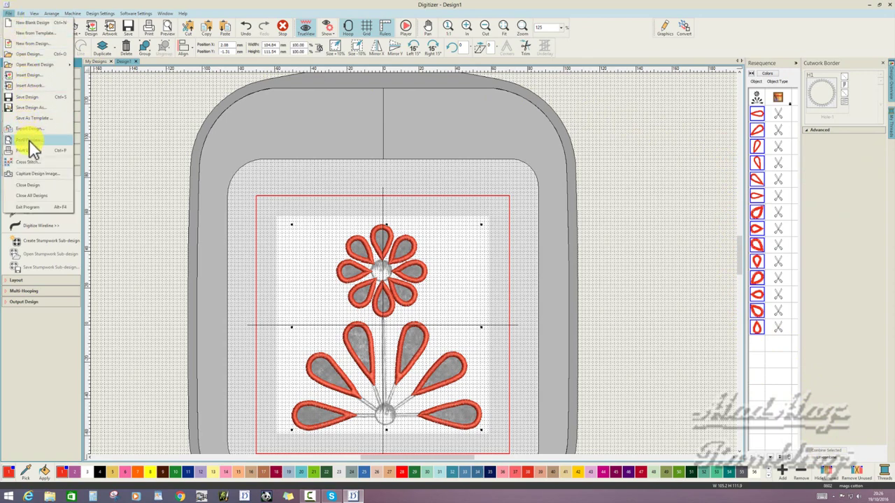
{"action": "key", "text": "Escape"}
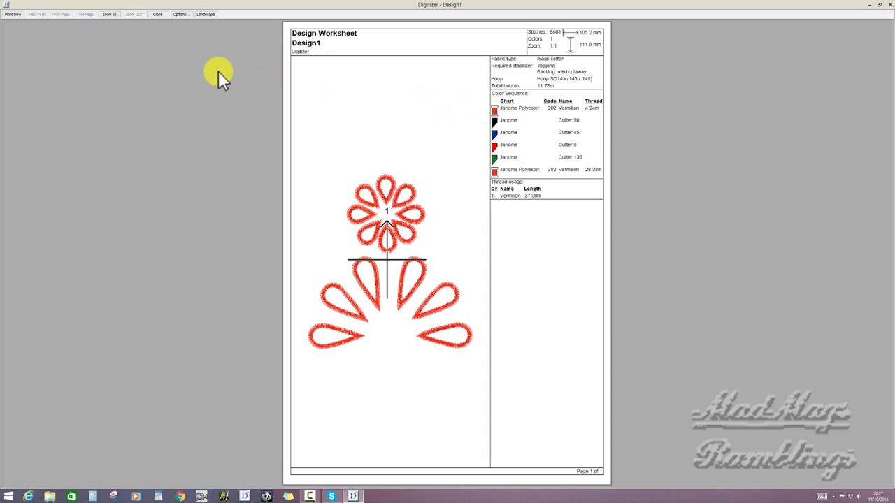
{"action": "left_click", "coordinate": [155, 14]}
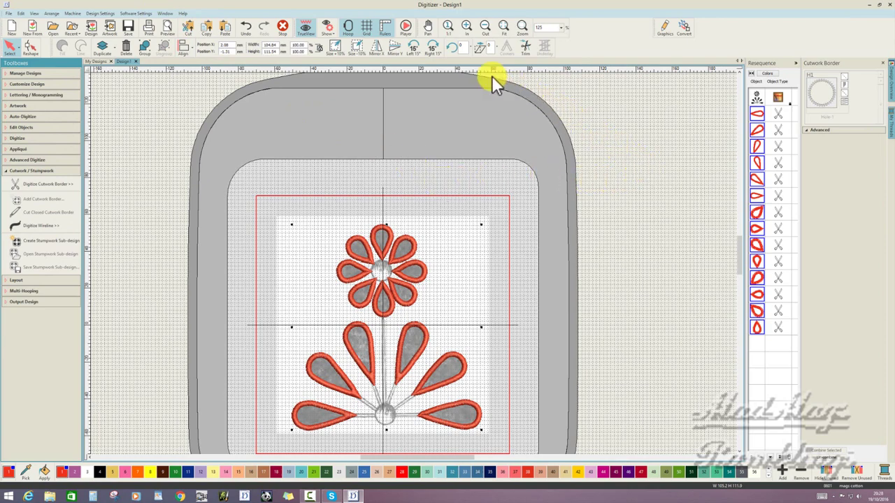
Step: Turn off TrueView to show the plain stitches of all petal borders in both flowers
{"action": "left_click", "coordinate": [307, 28]}
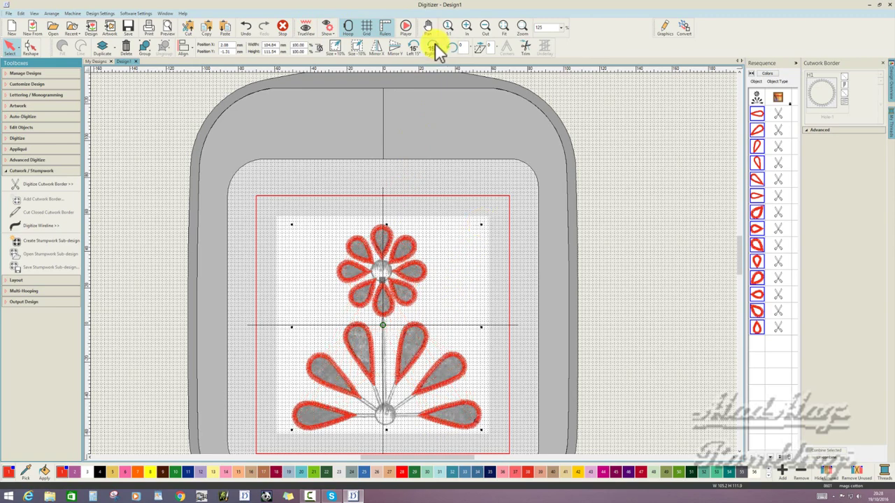
{"action": "scroll", "coordinate": [397, 307], "scroll_direction": "up", "scroll_amount": 1}
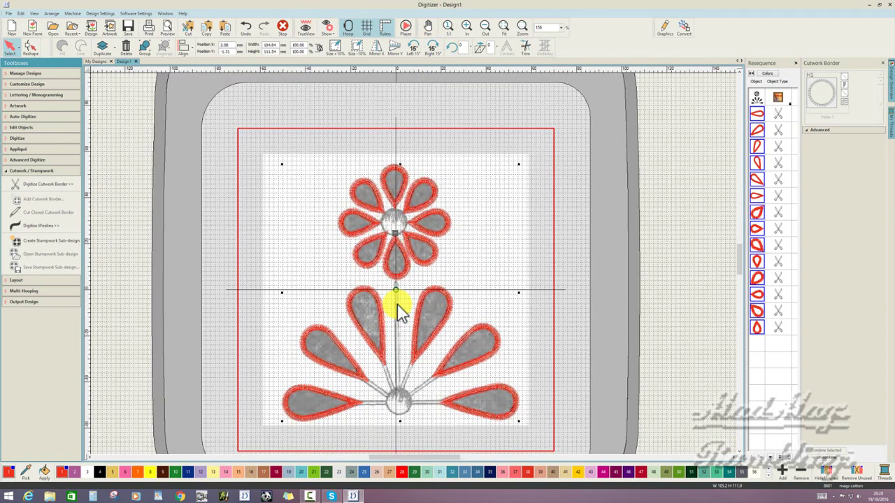
{"action": "scroll", "coordinate": [414, 270], "scroll_direction": "up", "scroll_amount": 1}
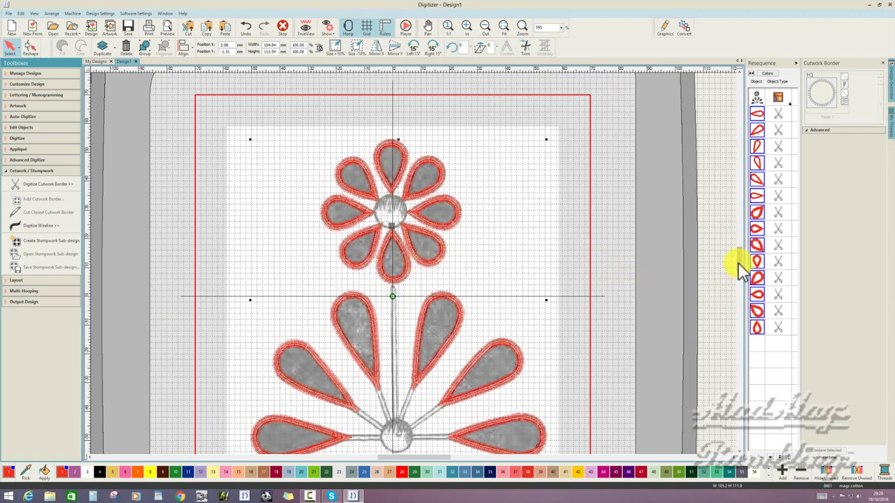
{"action": "scroll", "coordinate": [738, 262], "scroll_direction": "down", "scroll_amount": 3}
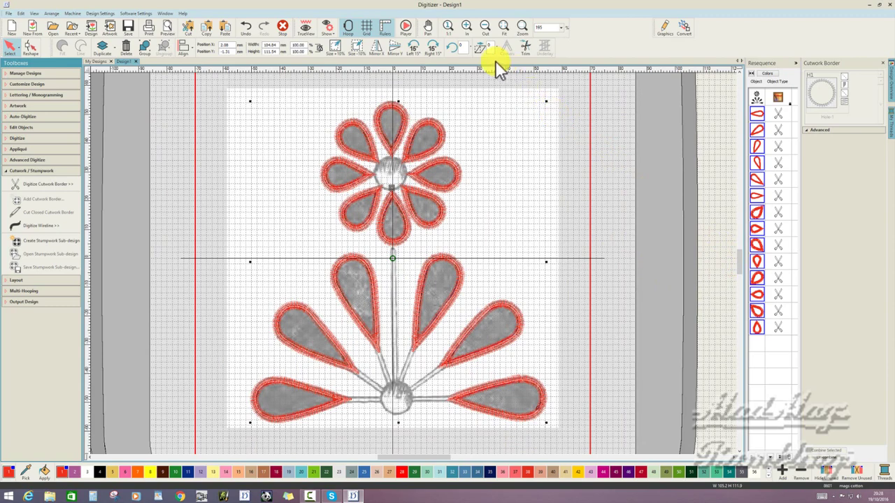
Step: Play the stitch-out simulation of the combined design and follow the stabilizing and cutting lines around the petals up close
{"action": "left_click", "coordinate": [406, 28]}
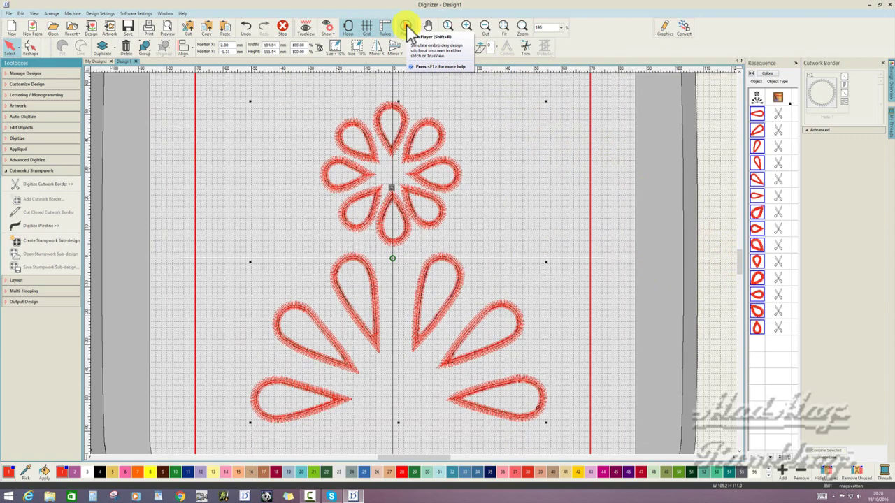
{"action": "left_click", "coordinate": [406, 28]}
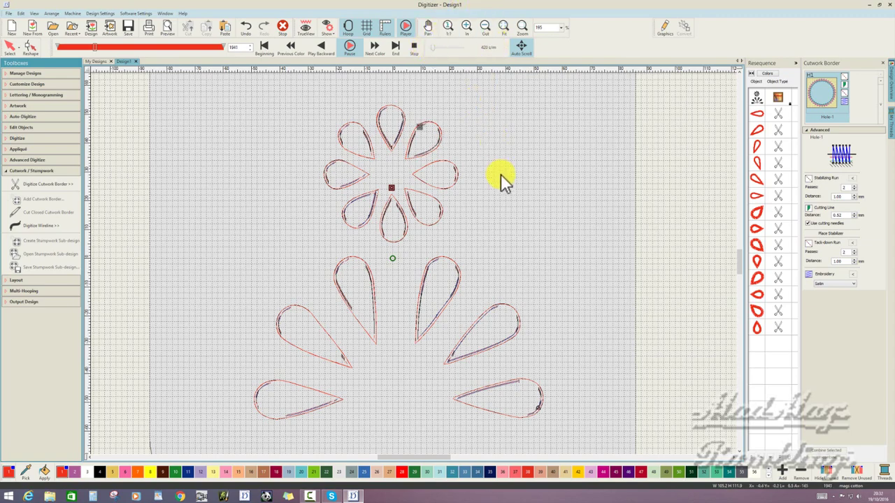
{"action": "scroll", "coordinate": [501, 174], "scroll_direction": "up", "scroll_amount": 1}
{"action": "scroll", "coordinate": [501, 174], "scroll_direction": "up", "scroll_amount": 1}
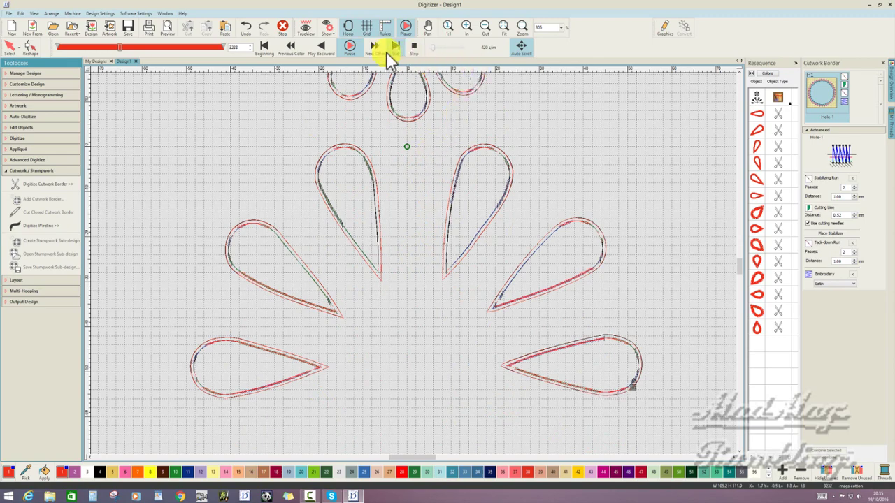
Step: Pause the simulation to inspect the cut lines of the lower and upper petals, and resume playback
{"action": "left_click", "coordinate": [349, 47]}
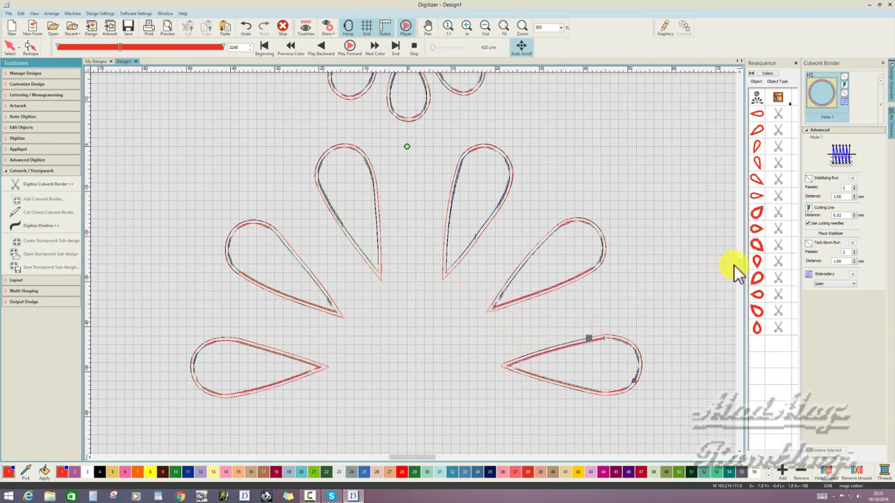
{"action": "left_click_drag", "start_coordinate": [738, 267], "coordinate": [737, 259]}
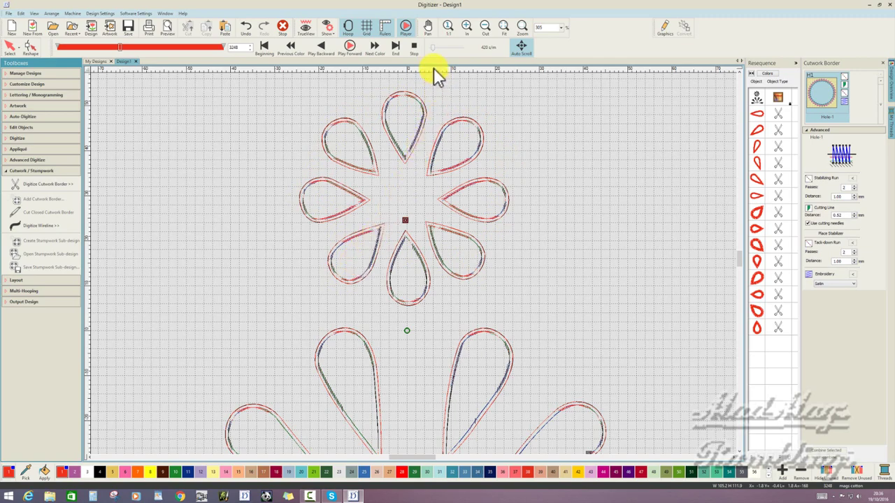
{"action": "left_click", "coordinate": [350, 47]}
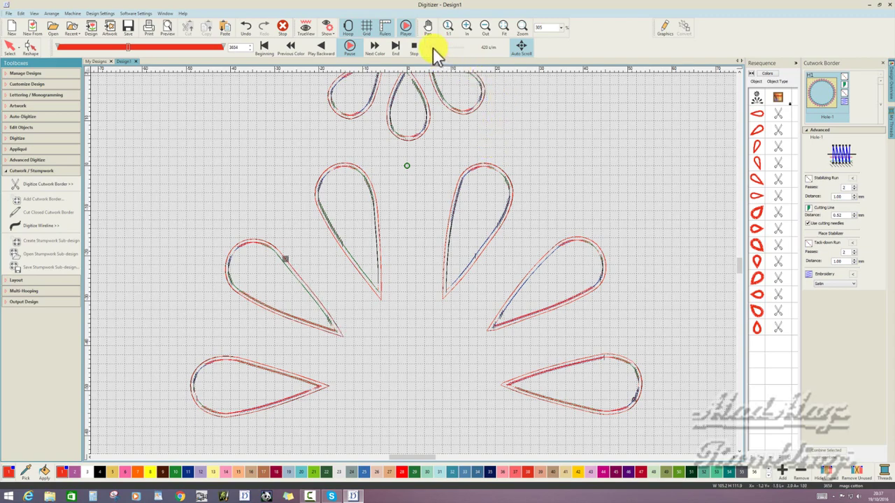
Step: Speed up the stitch-out playback beyond 1200 s/m to the design's end, stop it and check the finished petal borders
{"action": "left_click_drag", "start_coordinate": [435, 47], "coordinate": [437, 47]}
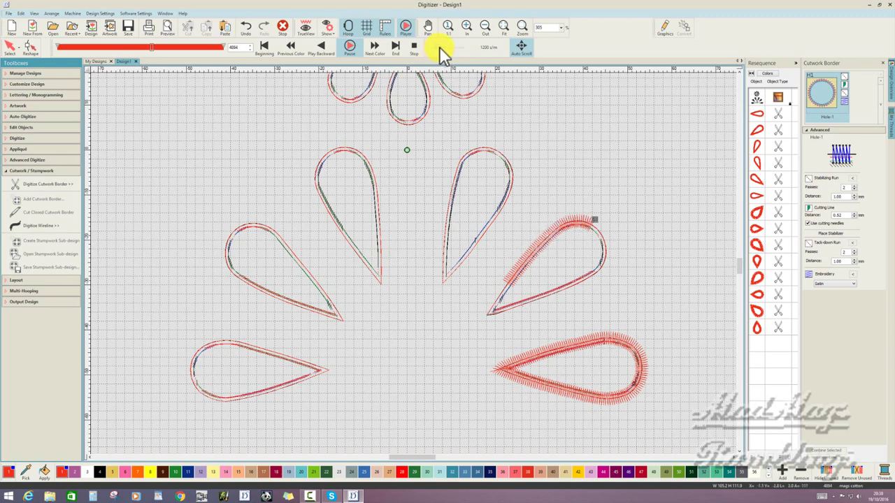
{"action": "left_click_drag", "start_coordinate": [440, 47], "coordinate": [450, 47]}
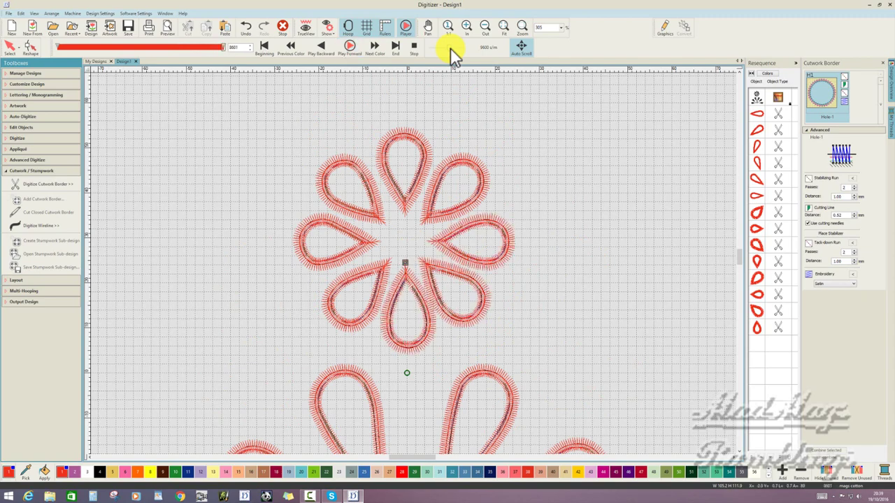
{"action": "left_click", "coordinate": [414, 46]}
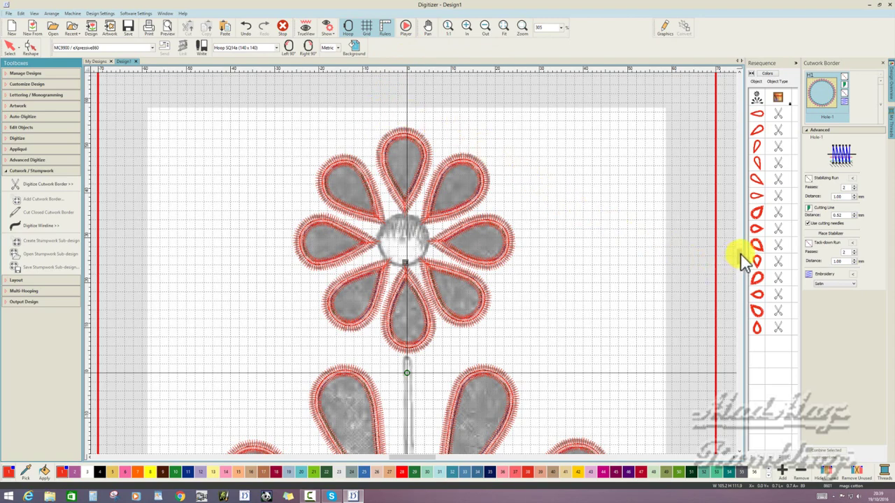
{"action": "scroll", "coordinate": [745, 262], "scroll_direction": "down", "scroll_amount": 5}
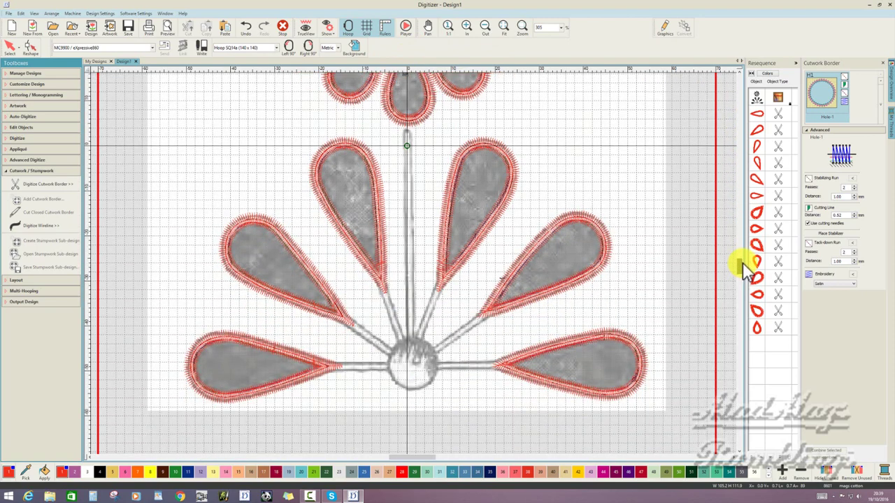